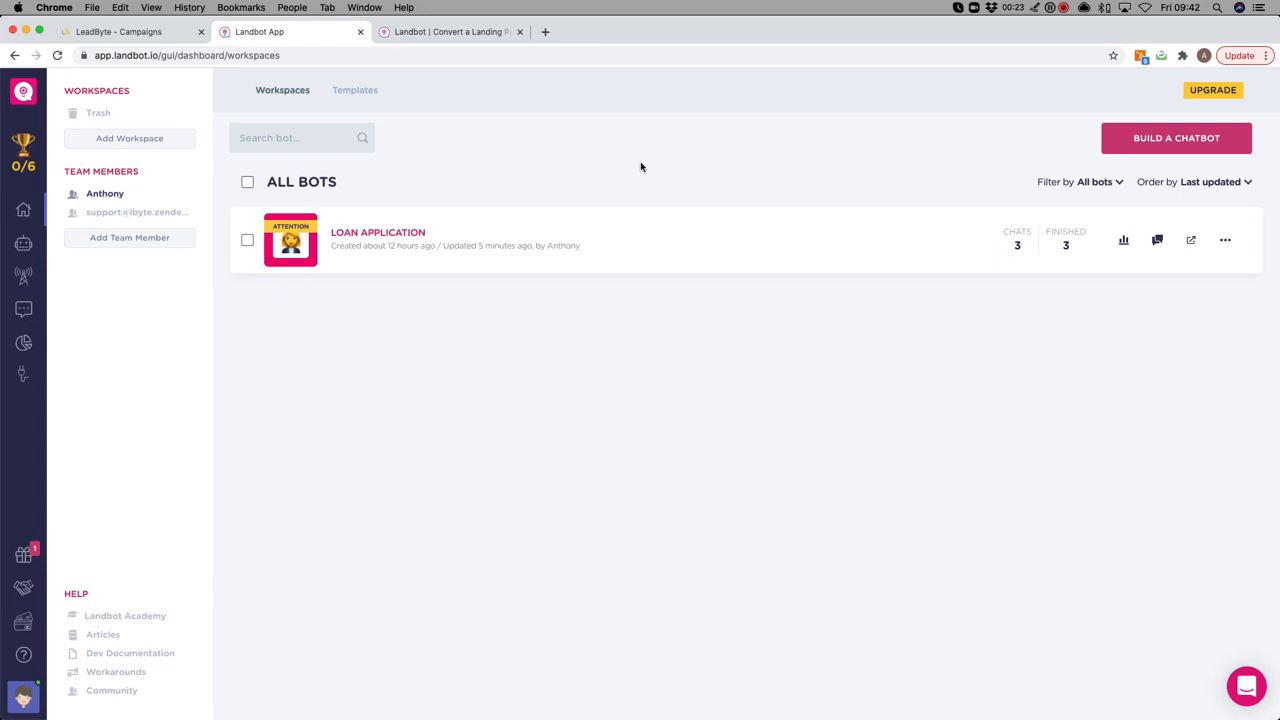
# Open the LOAN APPLICATION bot from the Landbot dashboard in the flow builder.
pyautogui.click(640, 231)
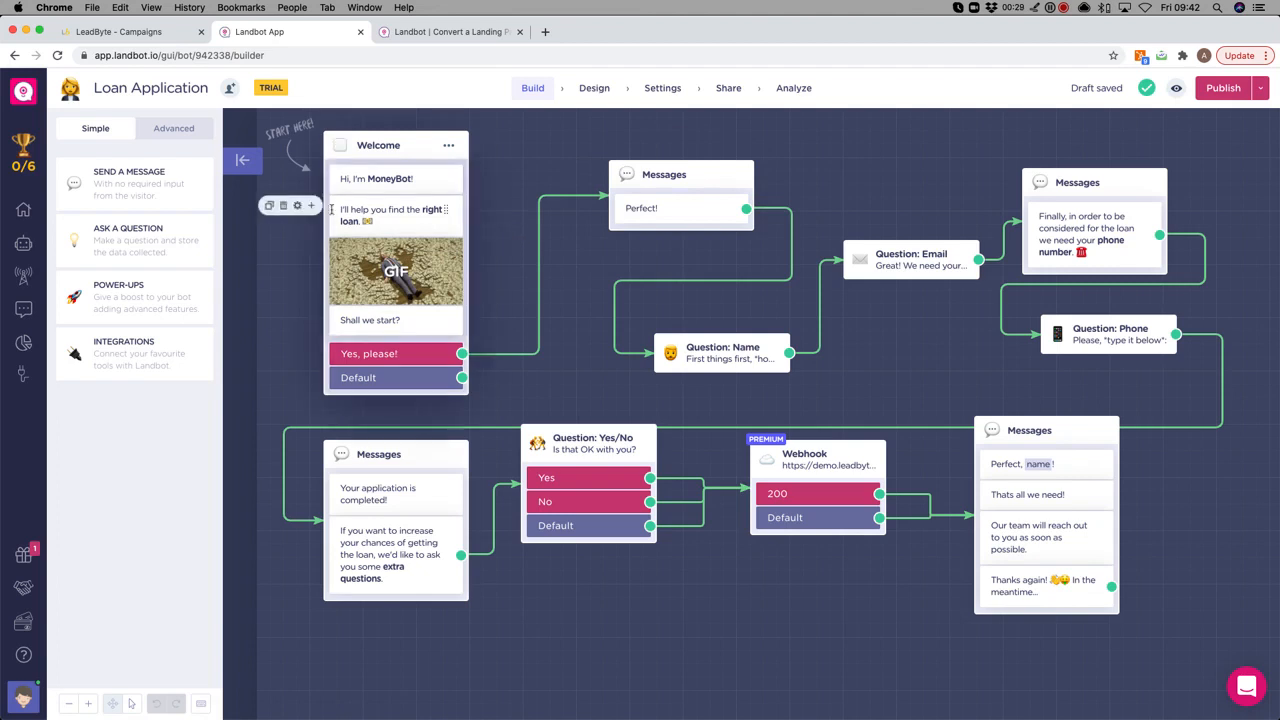
# Nudge the Webhook block slightly left and up, nearer the Yes/No question block.
pyautogui.moveTo(690, 265)
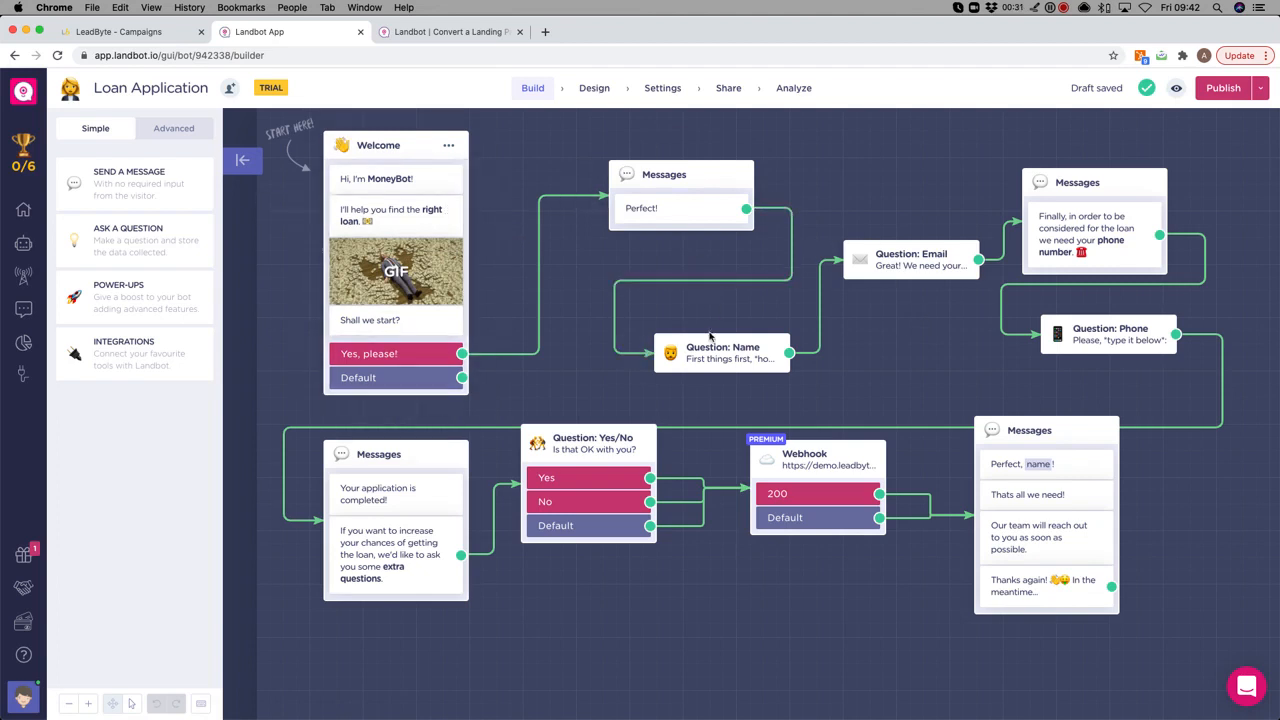
pyautogui.moveTo(920, 256)
pyautogui.moveTo(1104, 338)
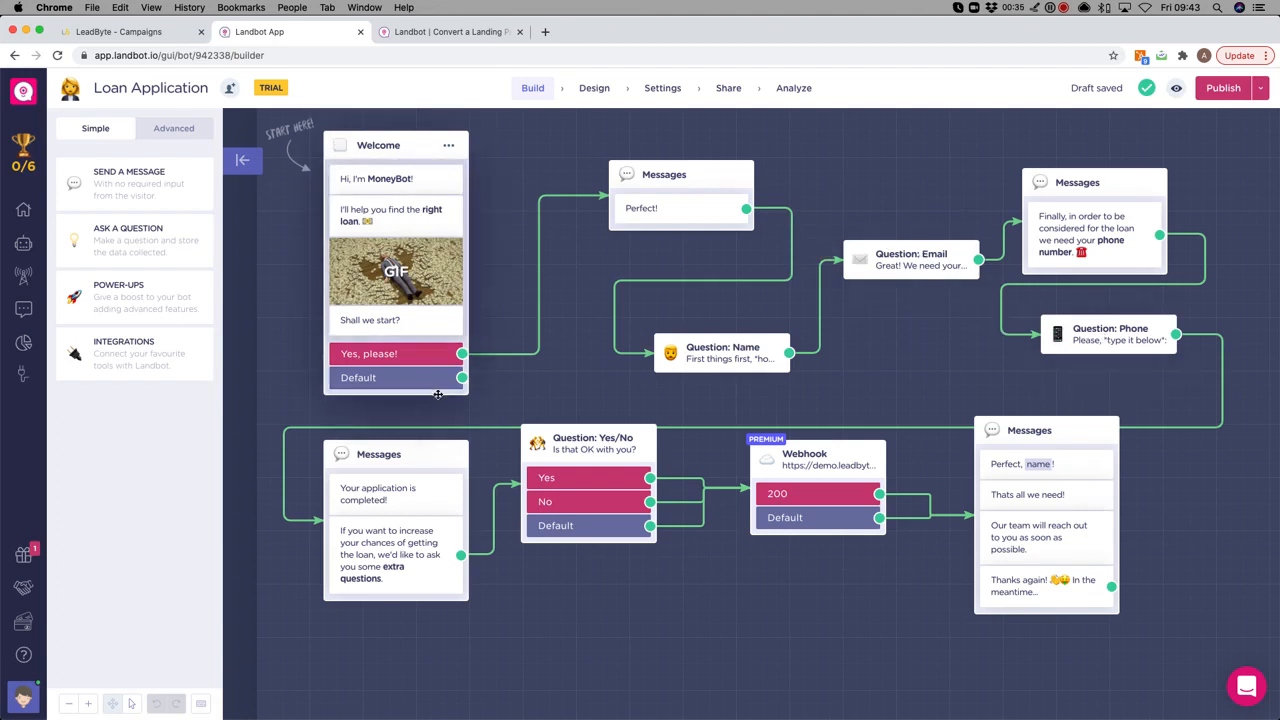
pyautogui.moveTo(441, 459)
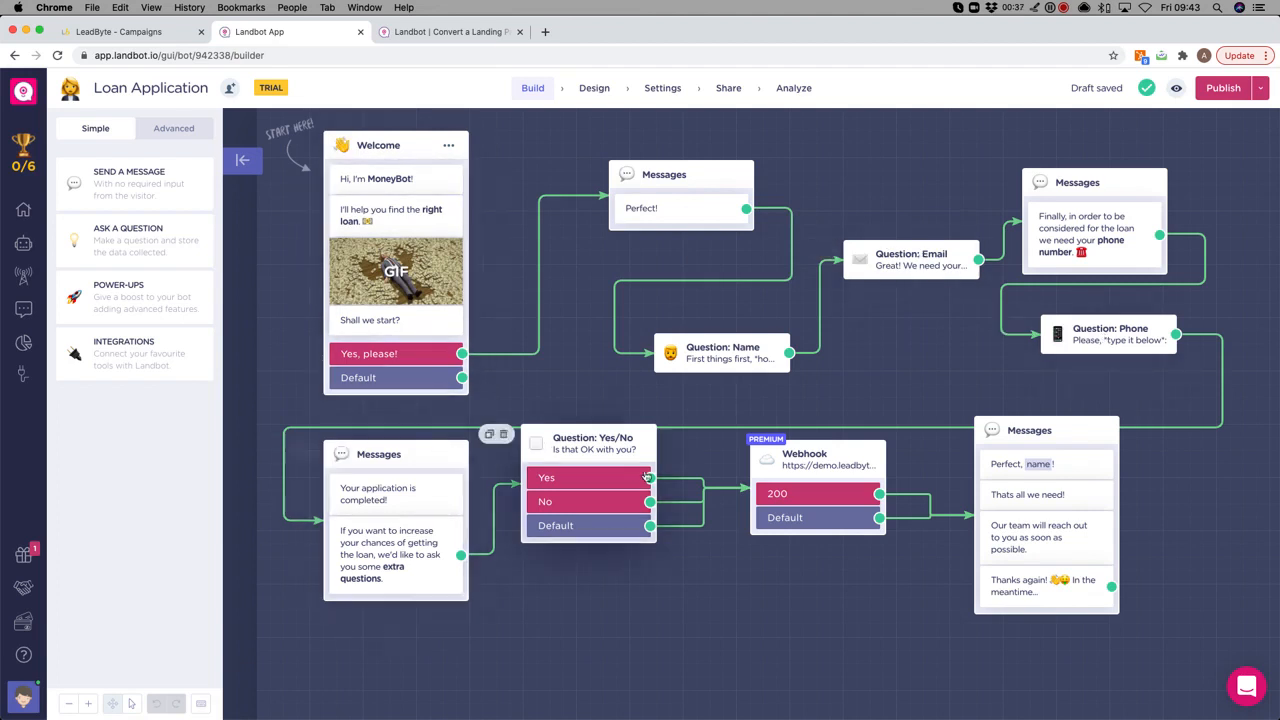
pyautogui.moveTo(862, 463)
pyautogui.mouseDown()
pyautogui.moveTo(811, 453)
pyautogui.moveTo(857, 448)
pyautogui.mouseUp()
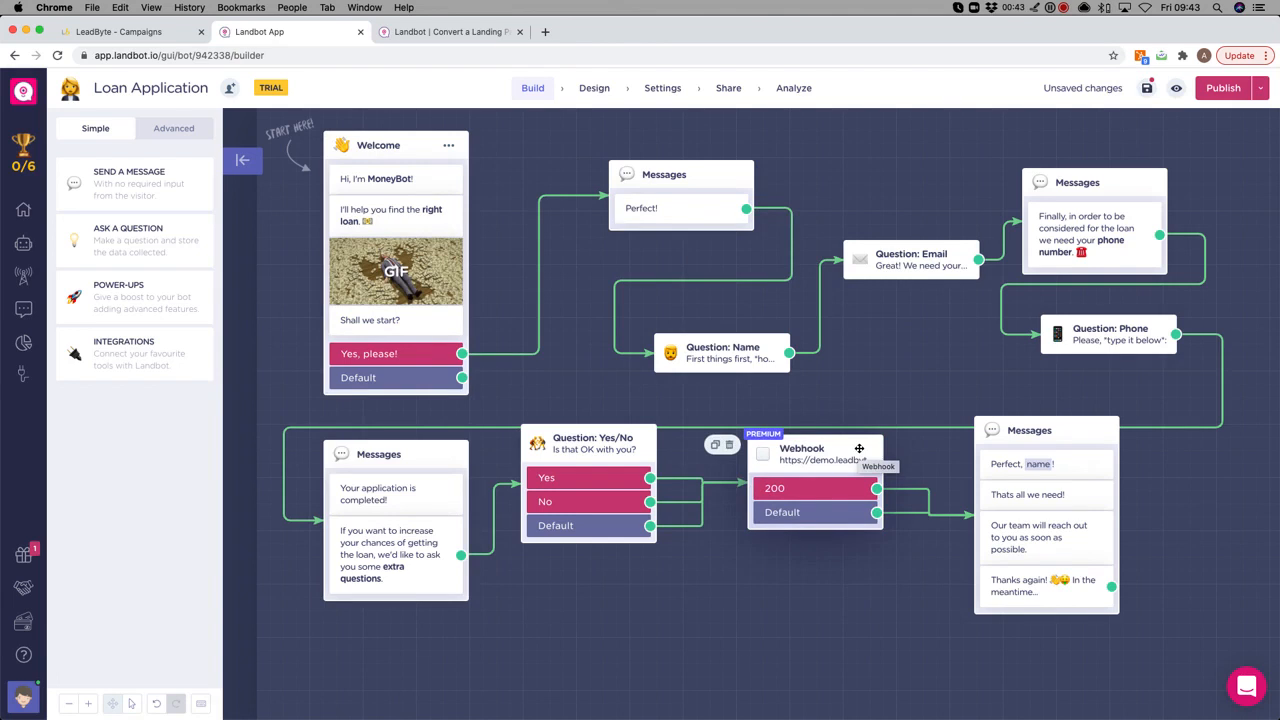
# Add a trial Webhook block from Integrations, delete it, and open the existing Webhook's settings.
pyautogui.click(176, 355)
pyautogui.scroll(-1, 176, 400)
pyautogui.moveTo(125, 631)
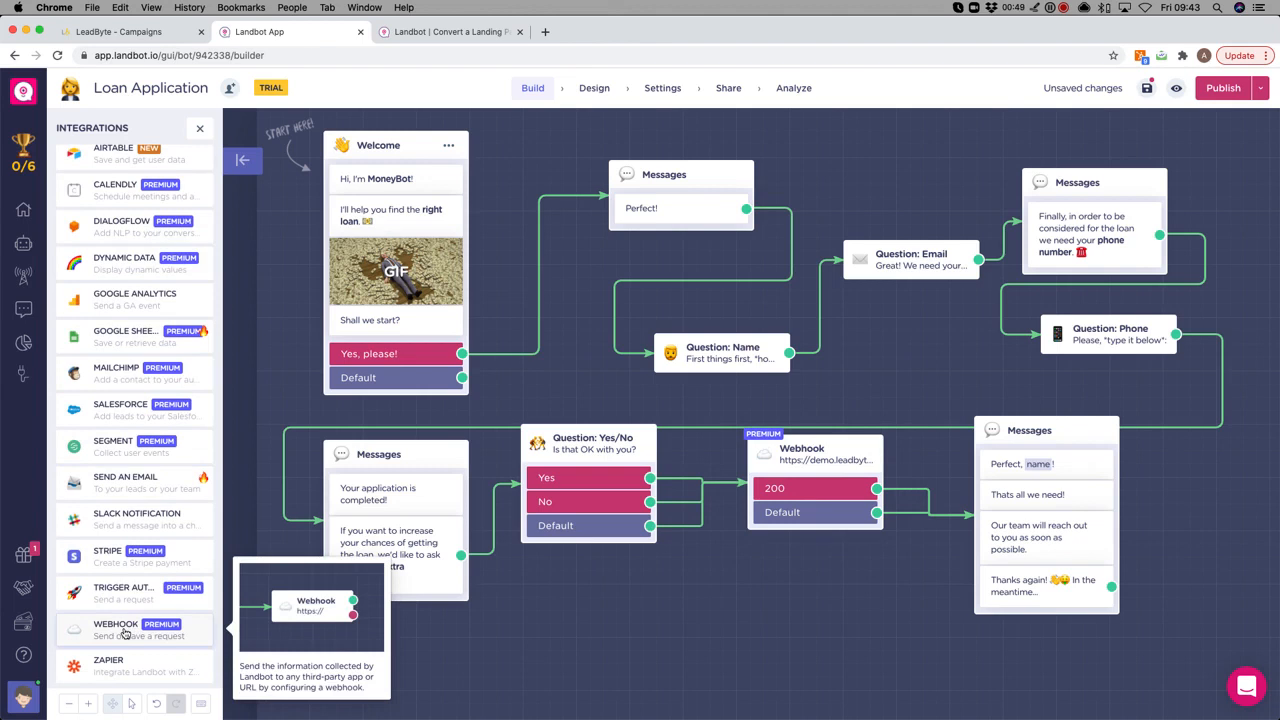
pyautogui.click(125, 631)
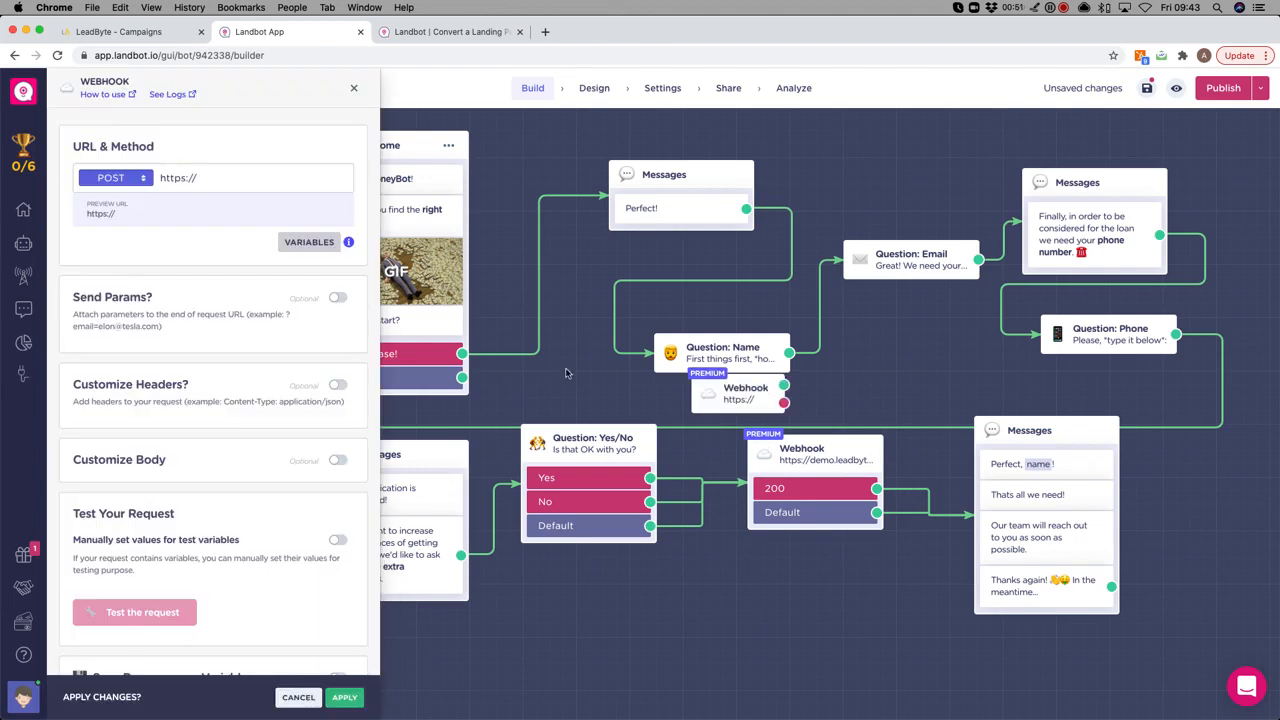
pyautogui.moveTo(738, 390); pyautogui.dragTo(725, 434)
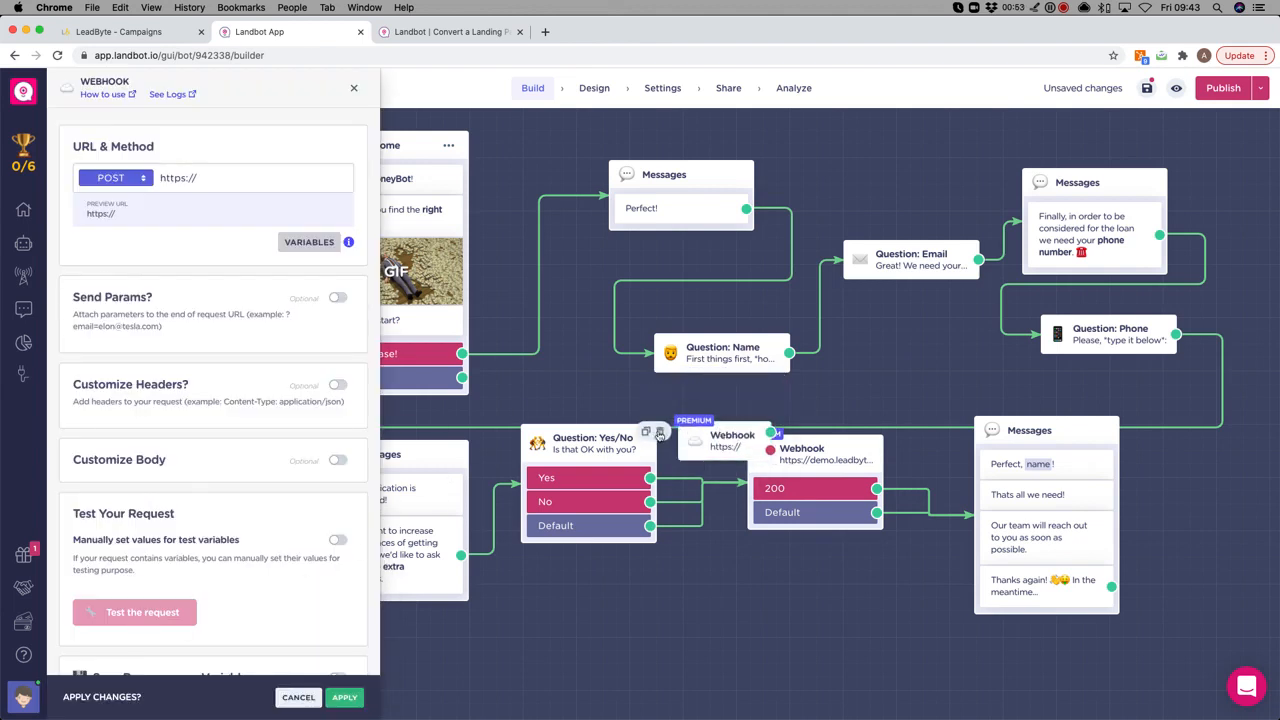
pyautogui.click(660, 432)
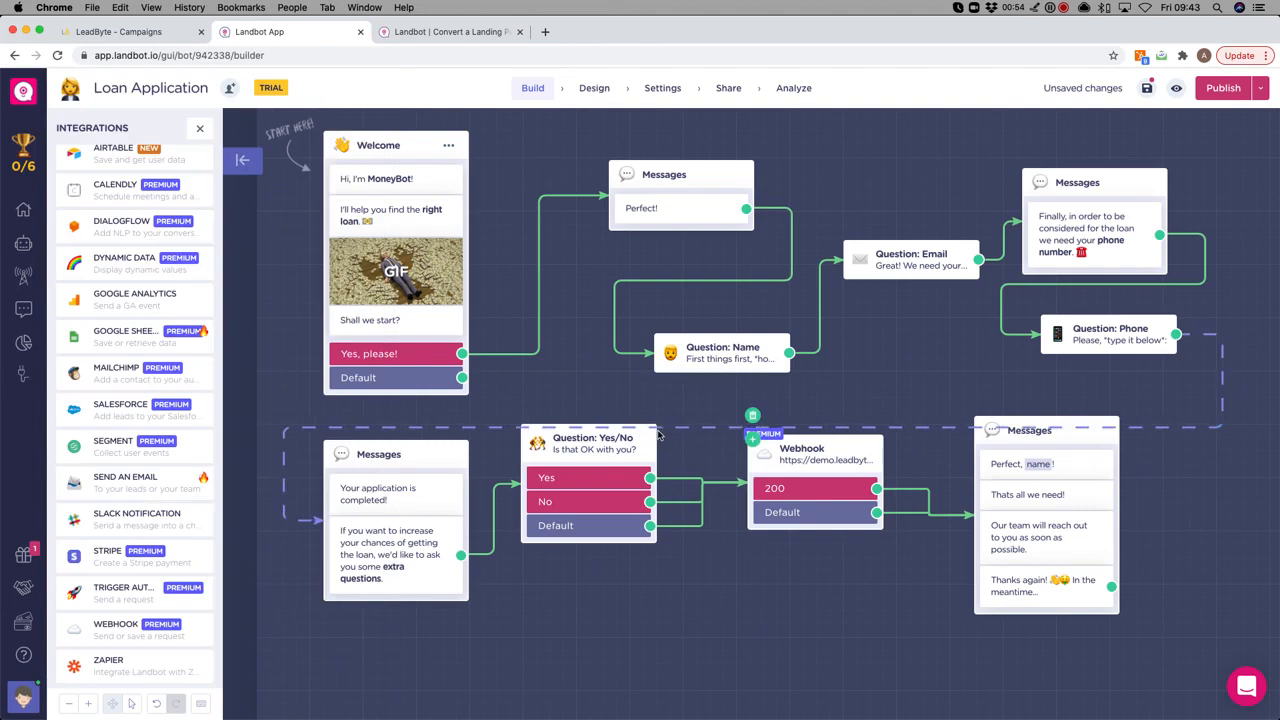
pyautogui.click(858, 448)
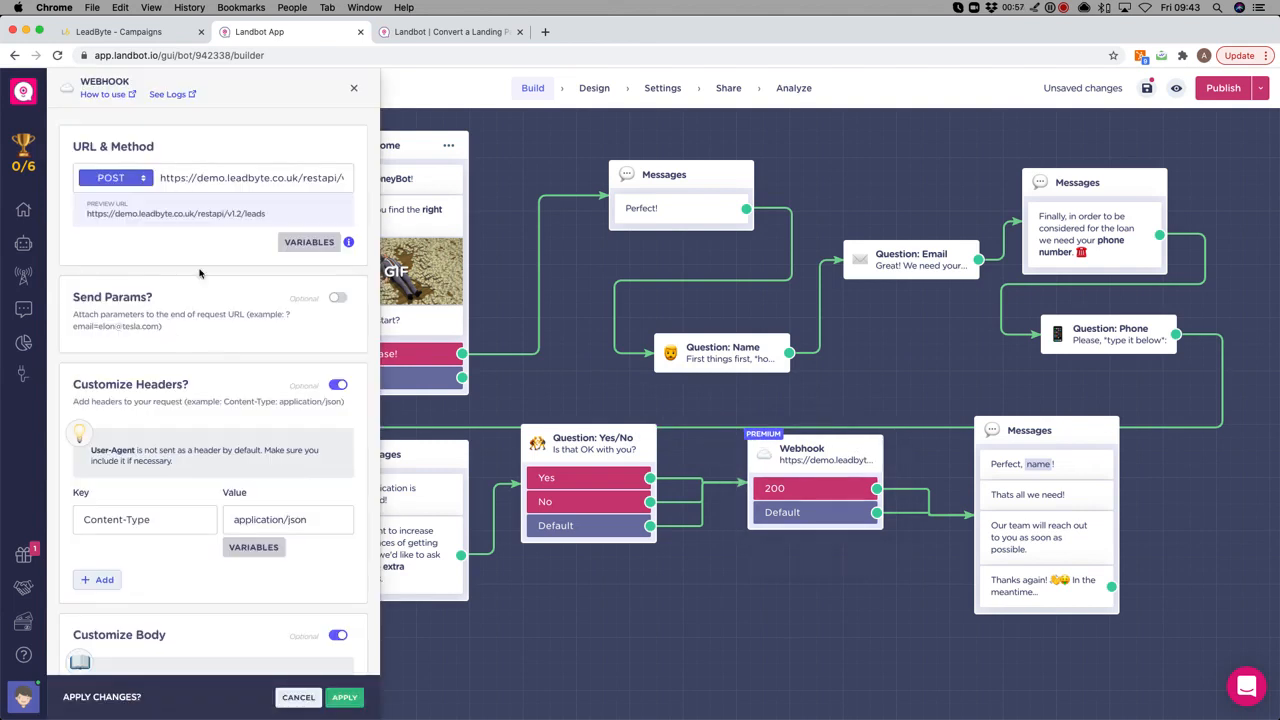
pyautogui.click(126, 180)
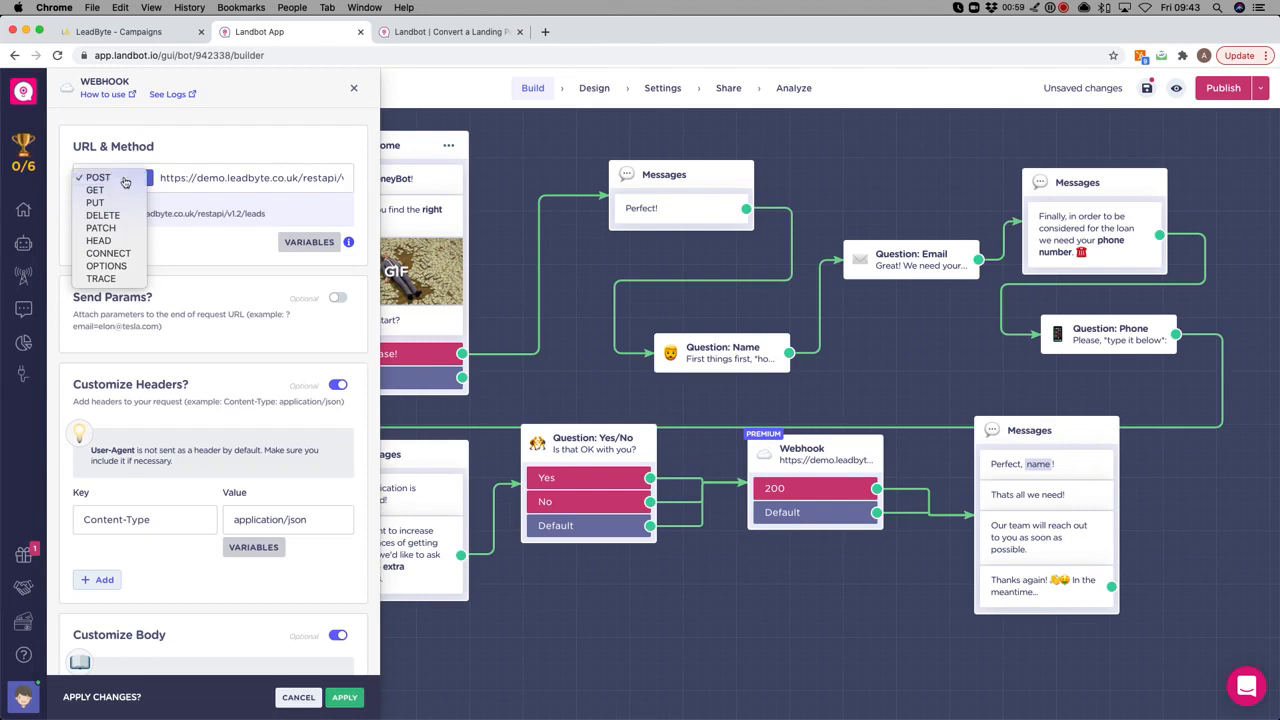
pyautogui.click(124, 180)
pyautogui.moveTo(158, 180); pyautogui.dragTo(366, 174)
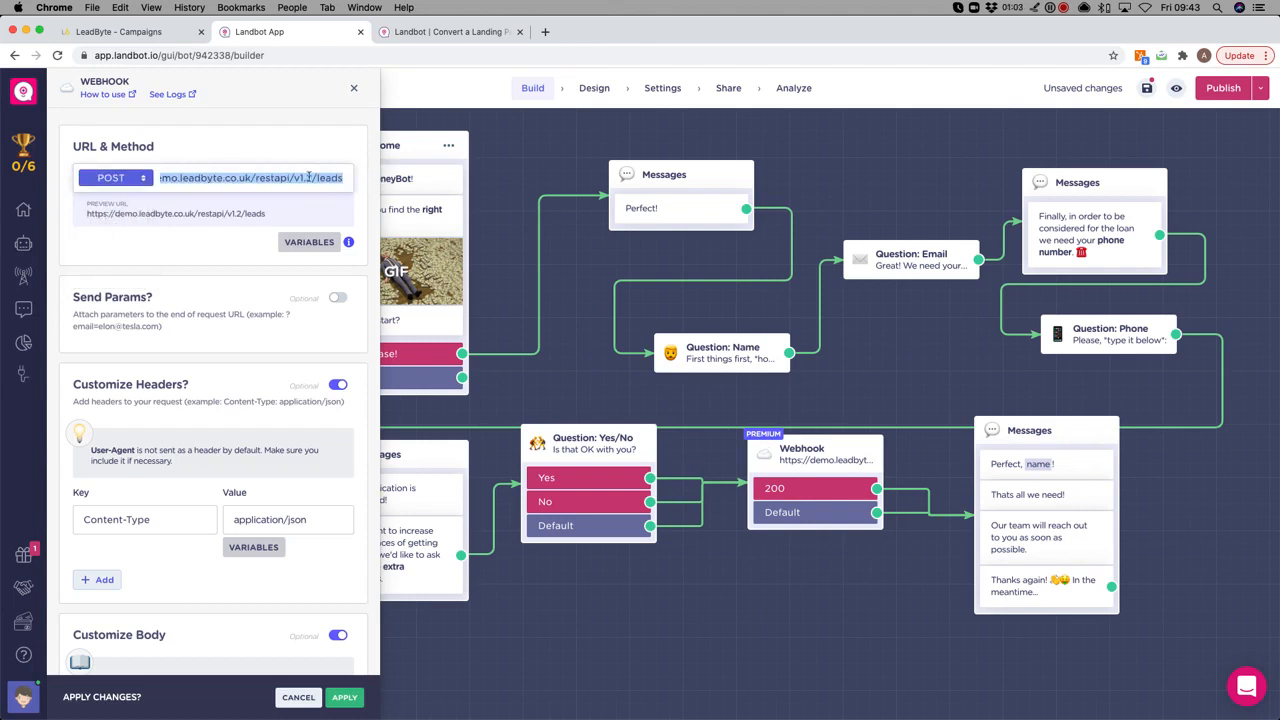
pyautogui.click(275, 111)
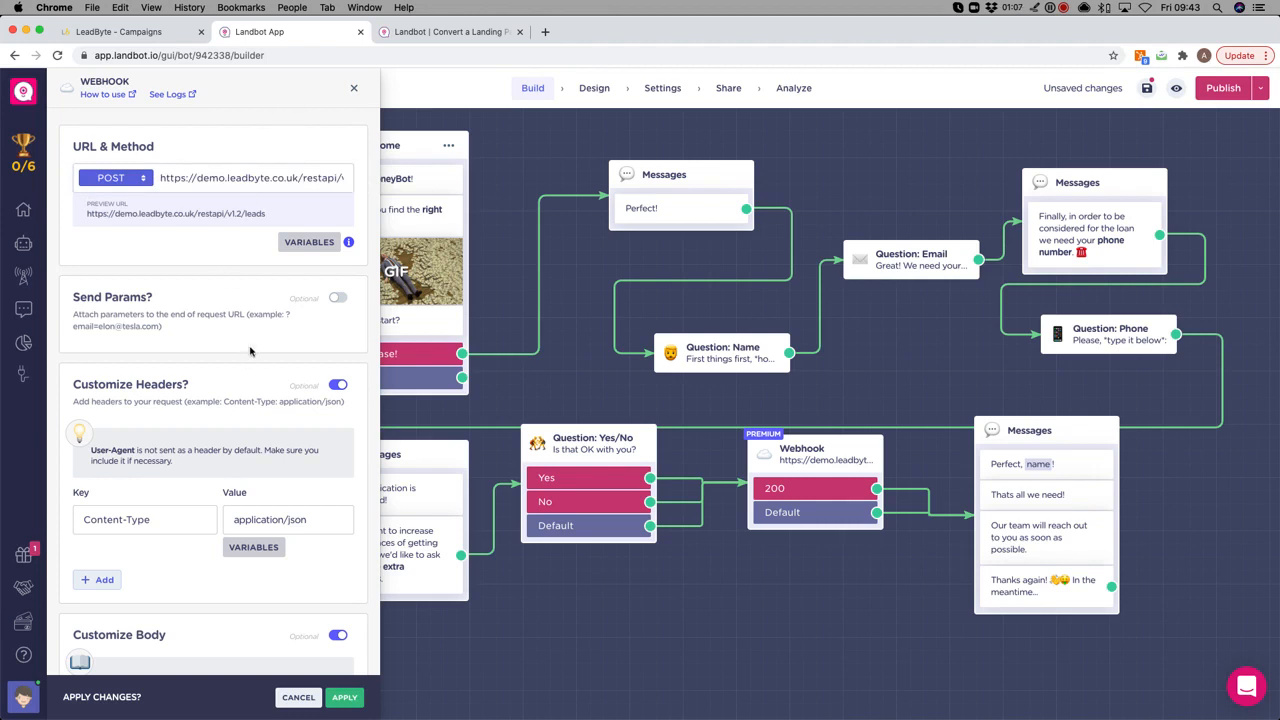
pyautogui.scroll(-4, 250, 353)
pyautogui.tripleClick(179, 316)
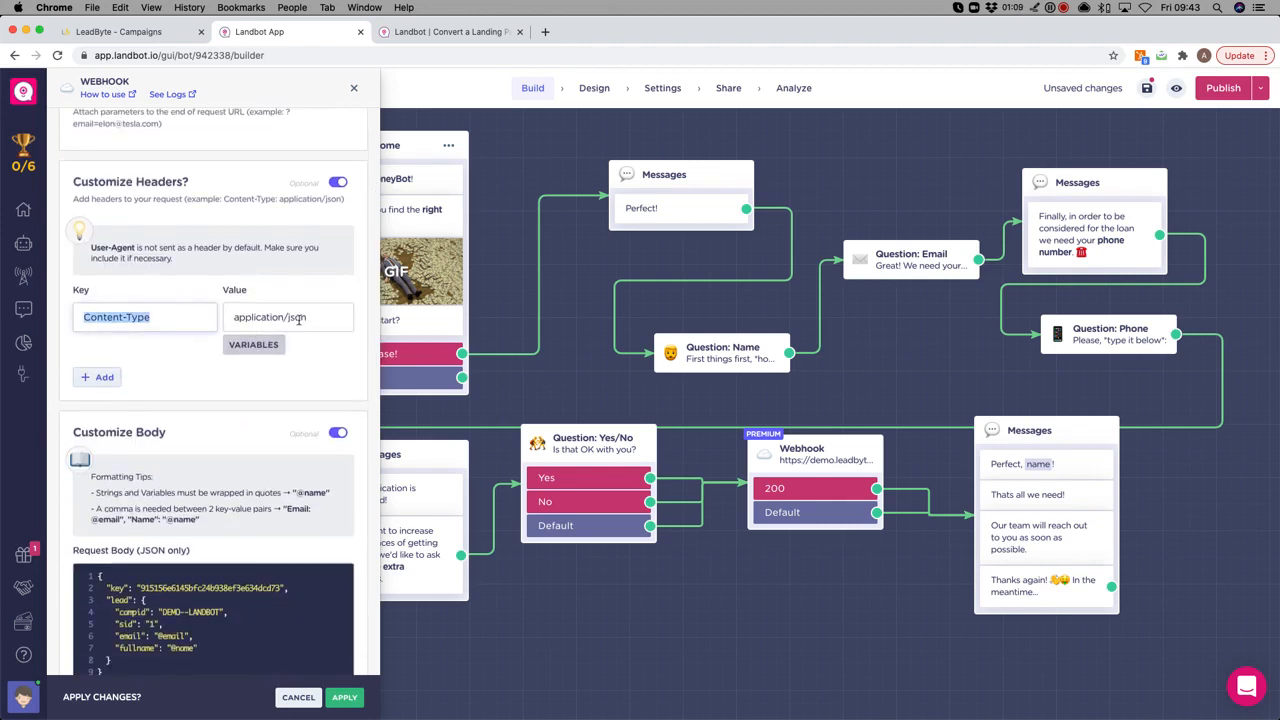
pyautogui.scroll(-5, 160, 345)
pyautogui.moveTo(99, 331); pyautogui.dragTo(230, 416)
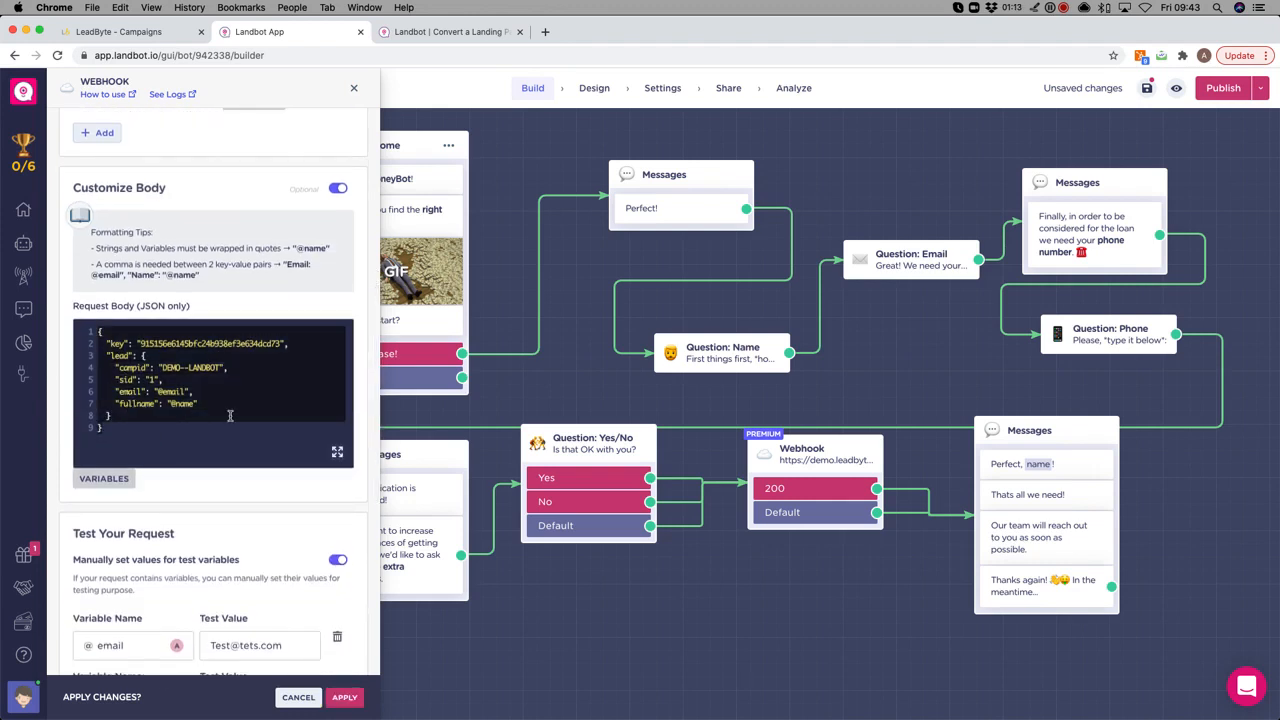
pyautogui.click(225, 385)
pyautogui.moveTo(125, 345); pyautogui.dragTo(222, 368)
pyautogui.click(165, 379)
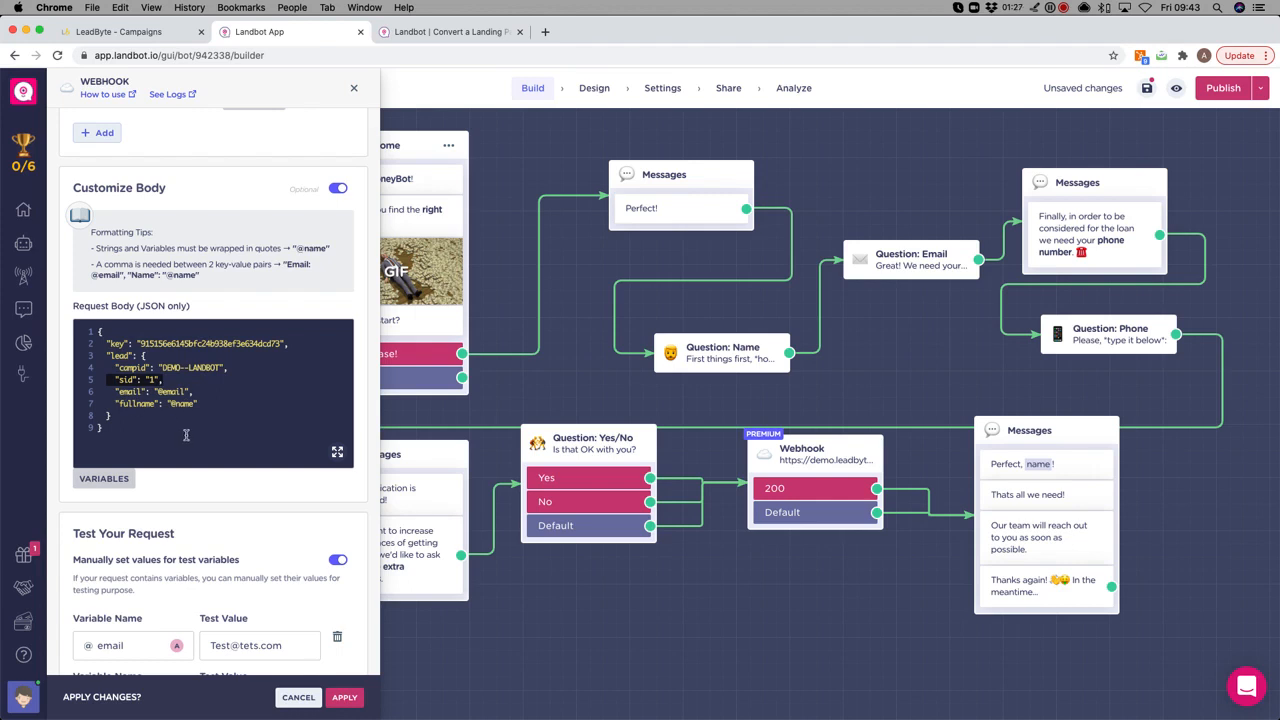
pyautogui.moveTo(158, 392); pyautogui.dragTo(197, 404)
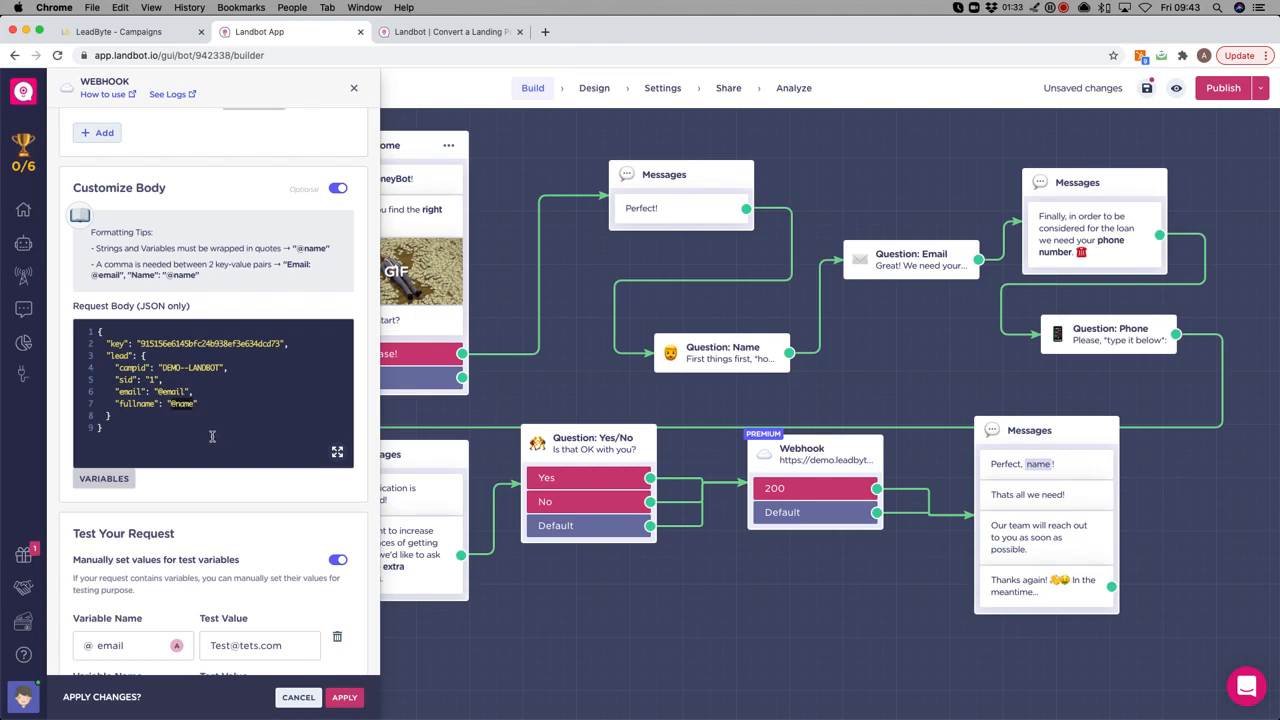
pyautogui.scroll(-9, 256, 458)
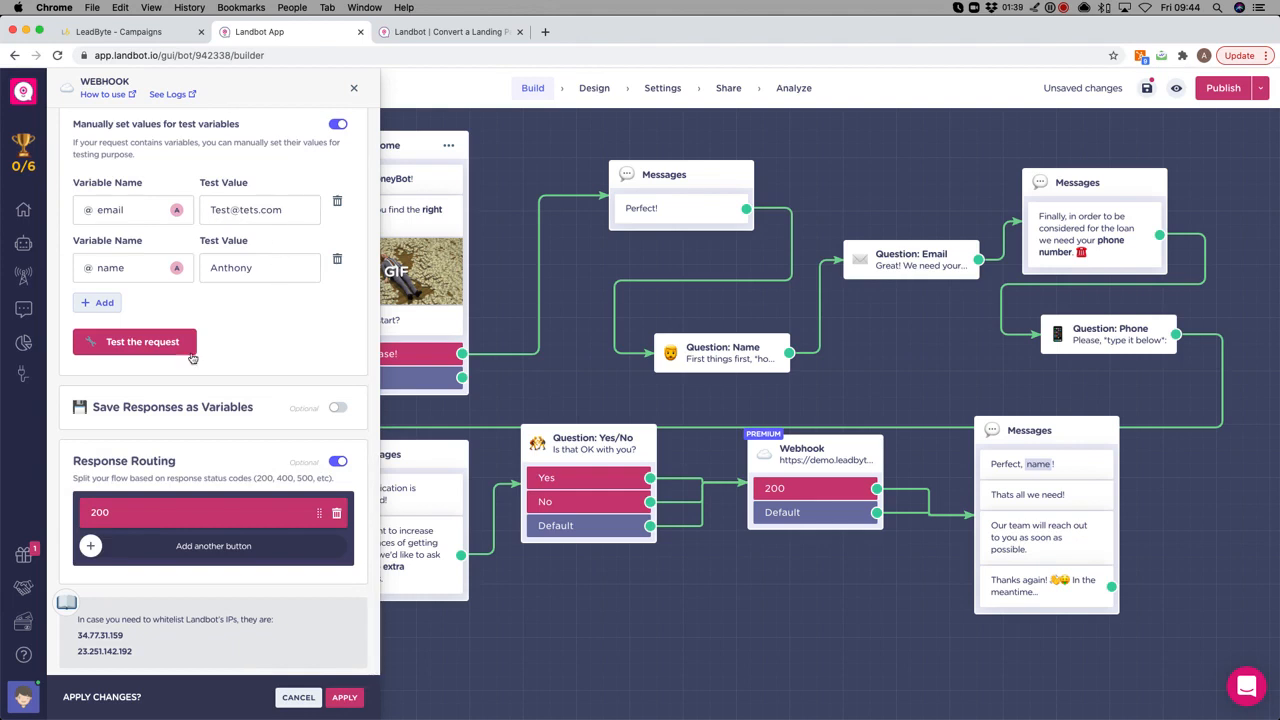
# Test the webhook request, check the 200 status and response body, then apply the settings.
pyautogui.scroll(1, 277, 341)
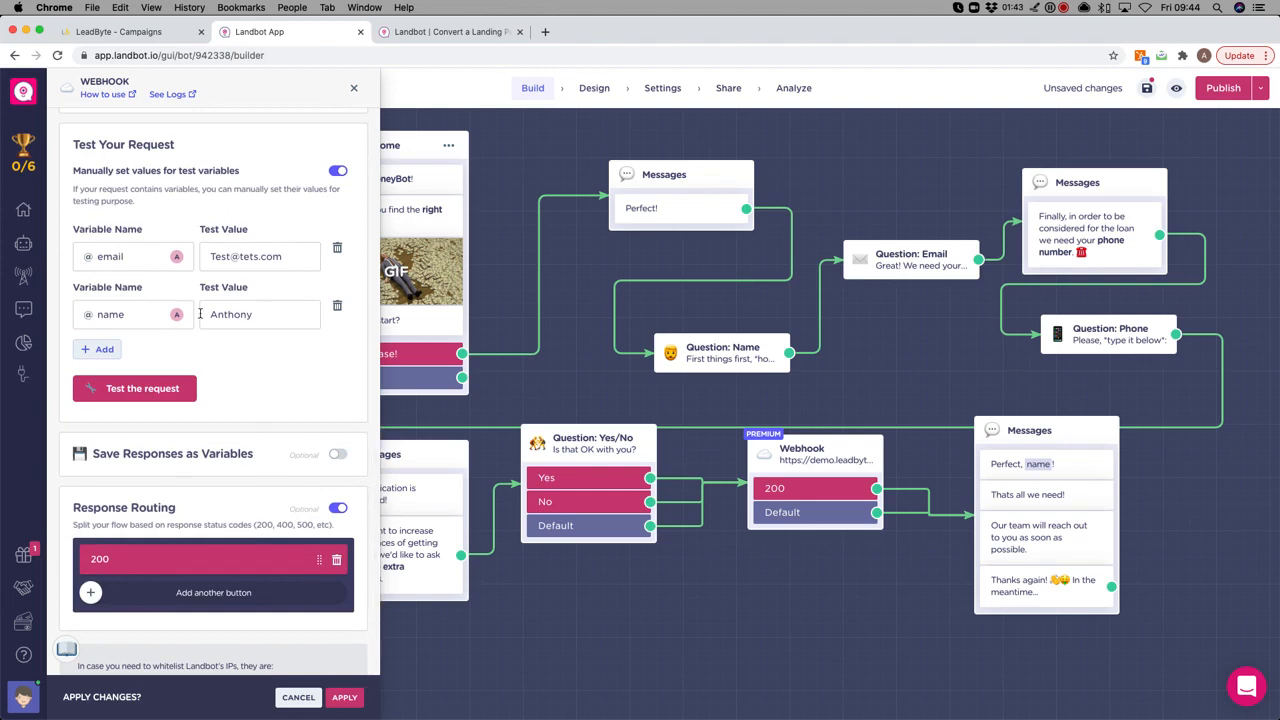
pyautogui.click(180, 389)
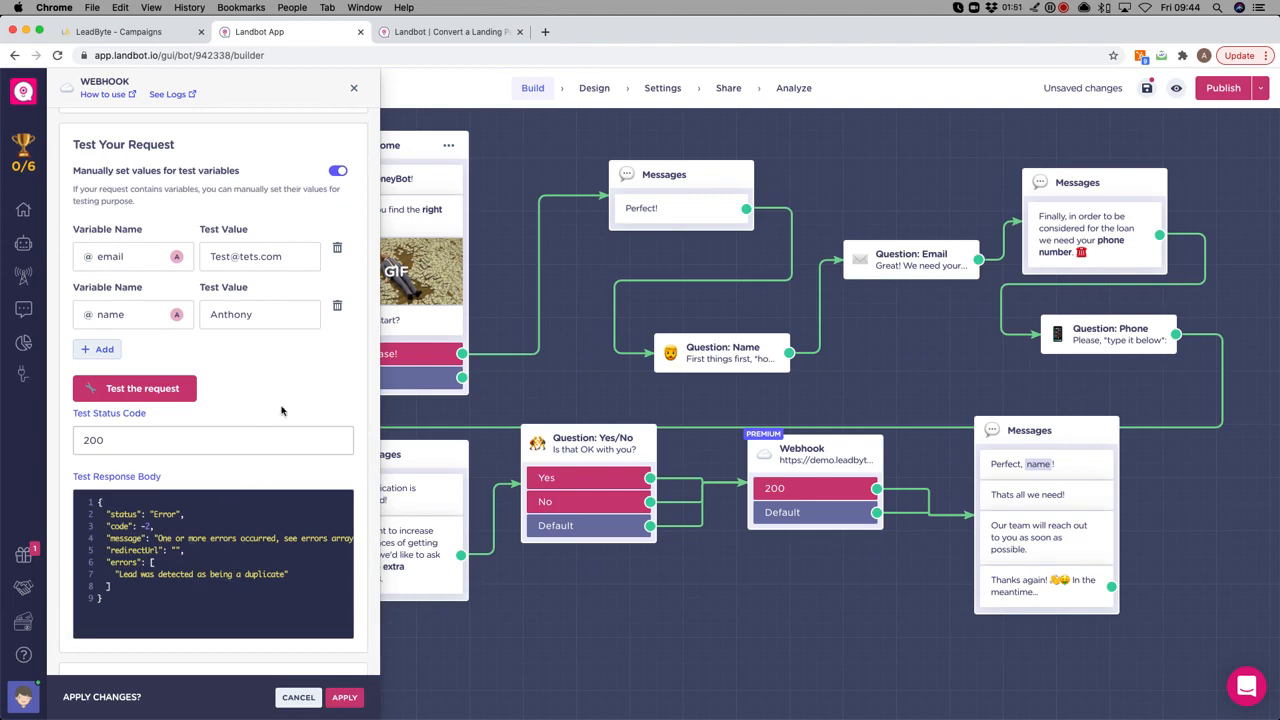
pyautogui.scroll(-3, 280, 409)
pyautogui.scroll(-2, 282, 409)
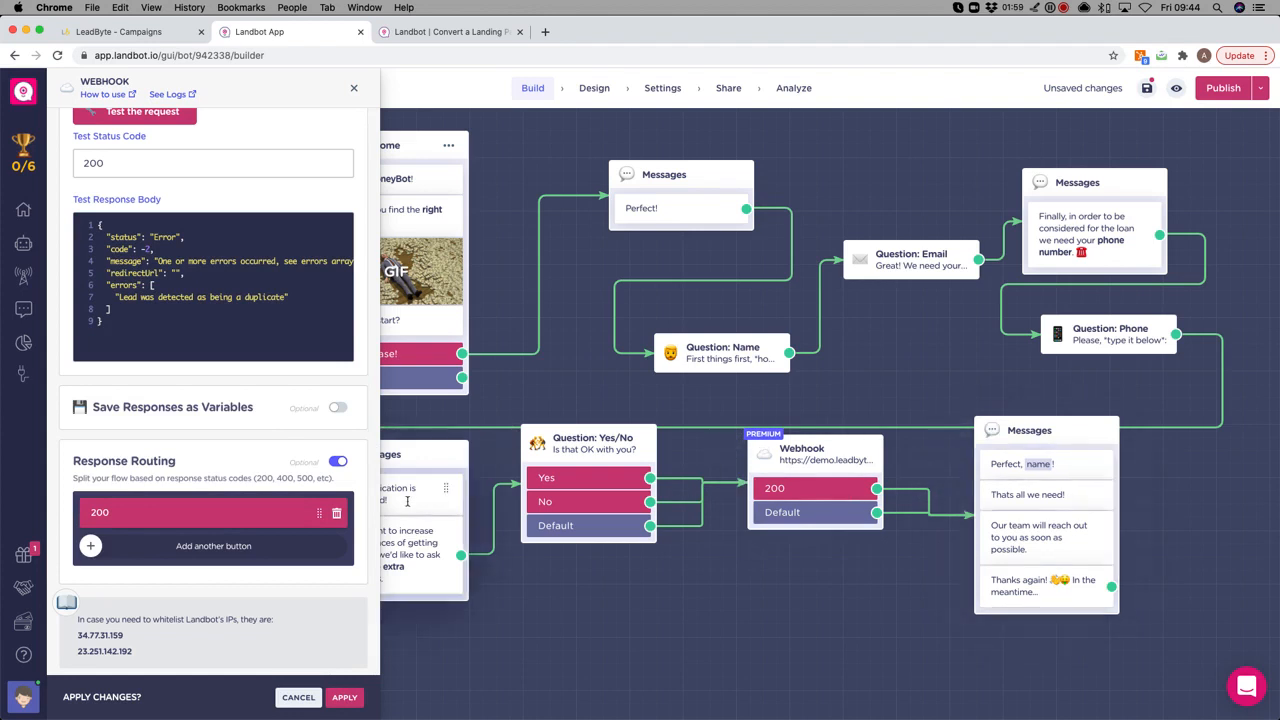
pyautogui.scroll(2, 254, 487)
pyautogui.scroll(-2, 254, 487)
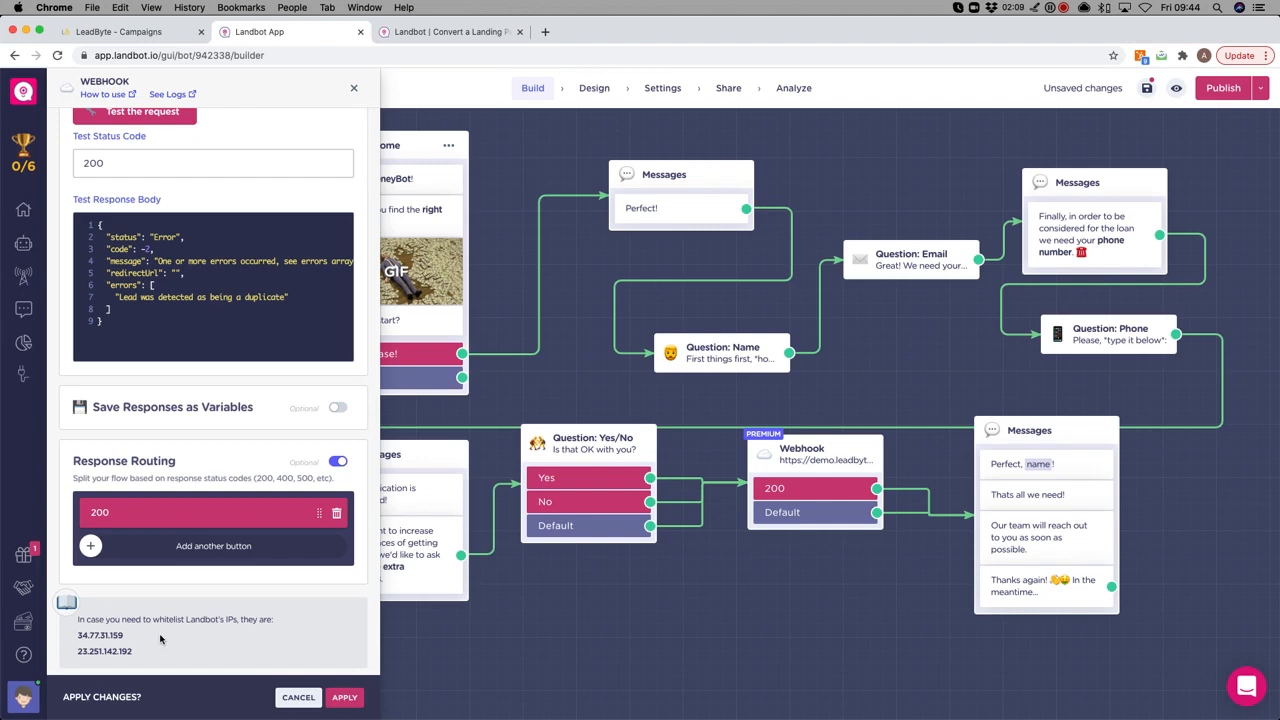
pyautogui.click(344, 698)
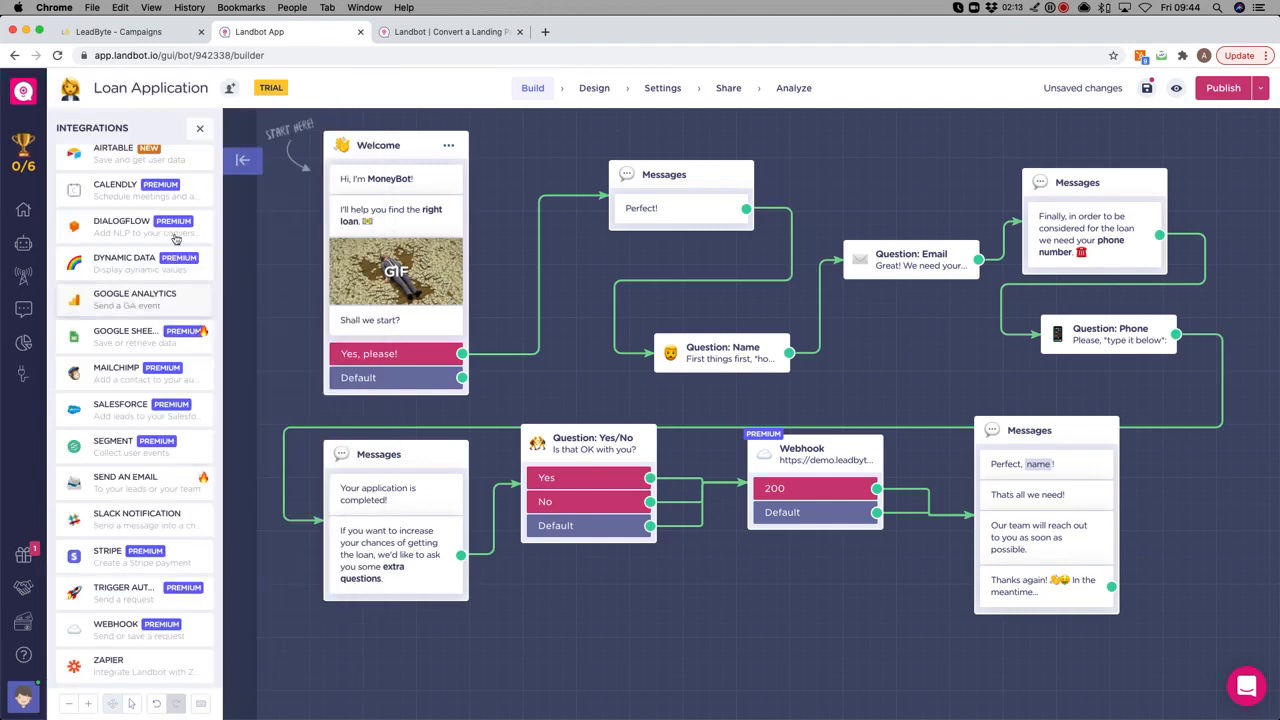
# In LeadByte's Integration Guide, choose Optimised REST API, campaign DEMO-LANDBOT and supplier 1 - FACEBOOK.
pyautogui.click(120, 31)
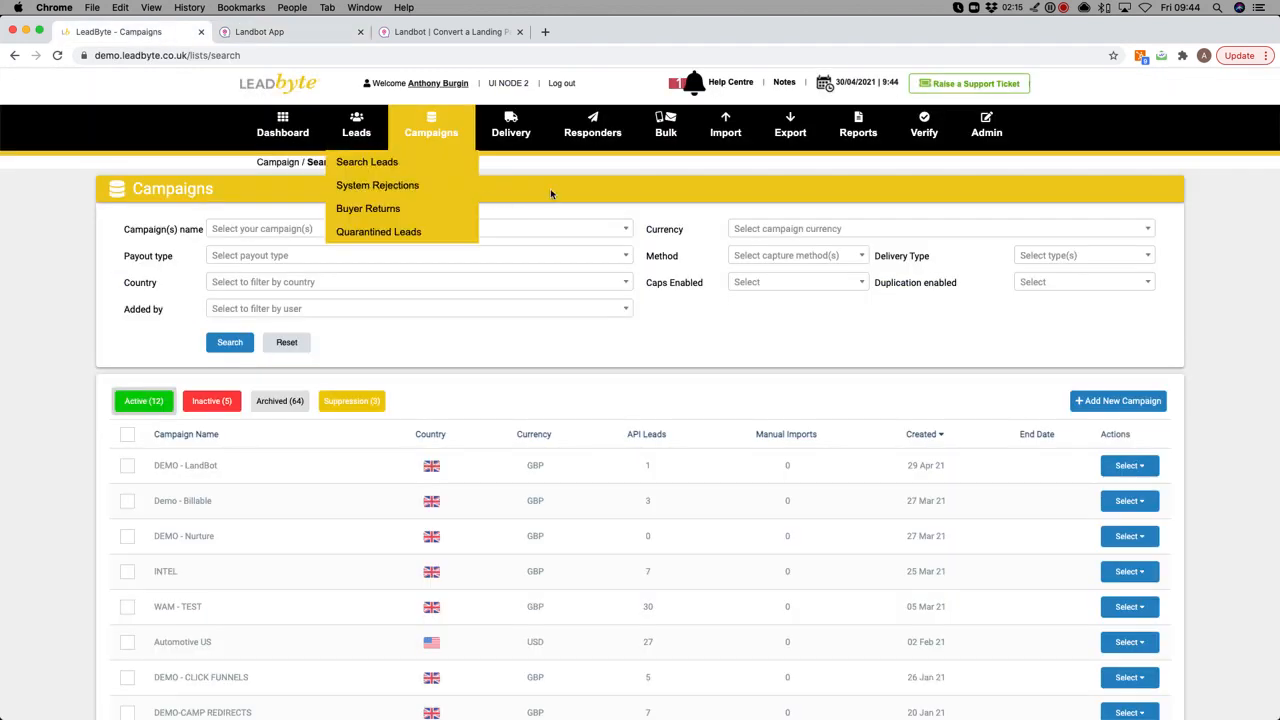
pyautogui.moveTo(156, 466); pyautogui.dragTo(237, 461)
pyautogui.moveTo(449, 118)
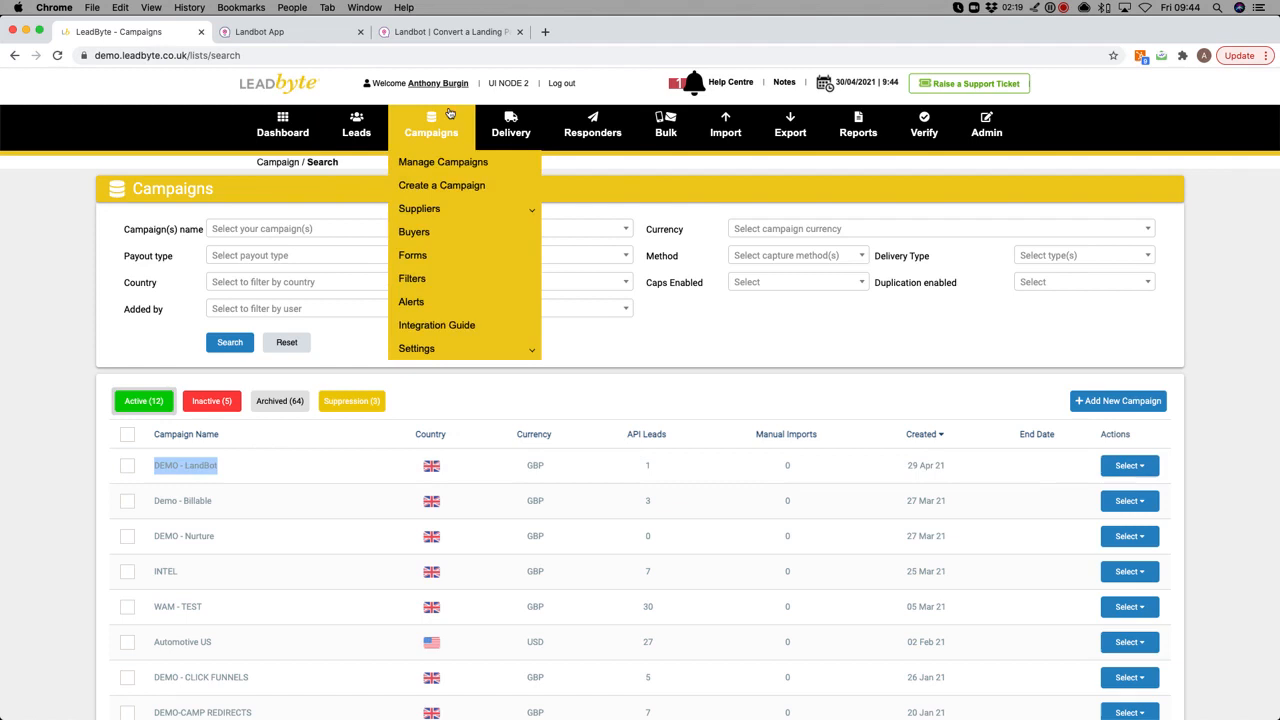
pyautogui.click(440, 325)
pyautogui.click(394, 254)
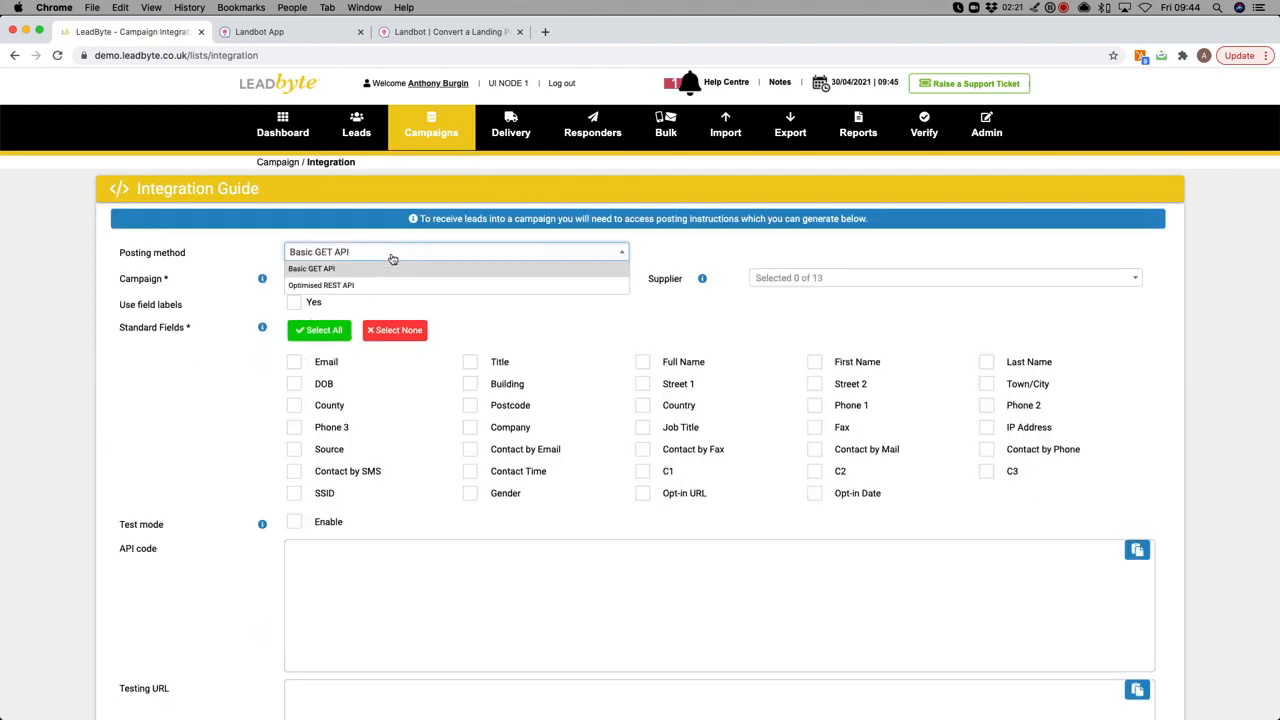
pyautogui.click(372, 286)
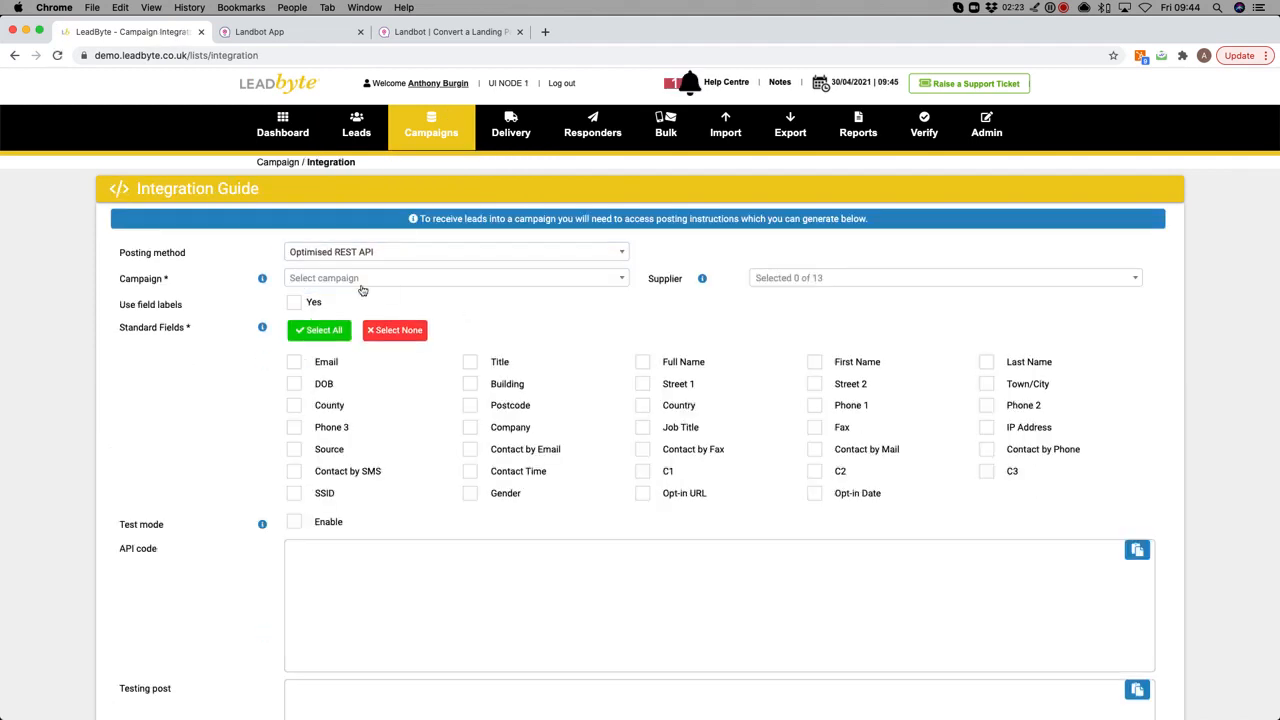
pyautogui.click(365, 280)
pyautogui.click(382, 367)
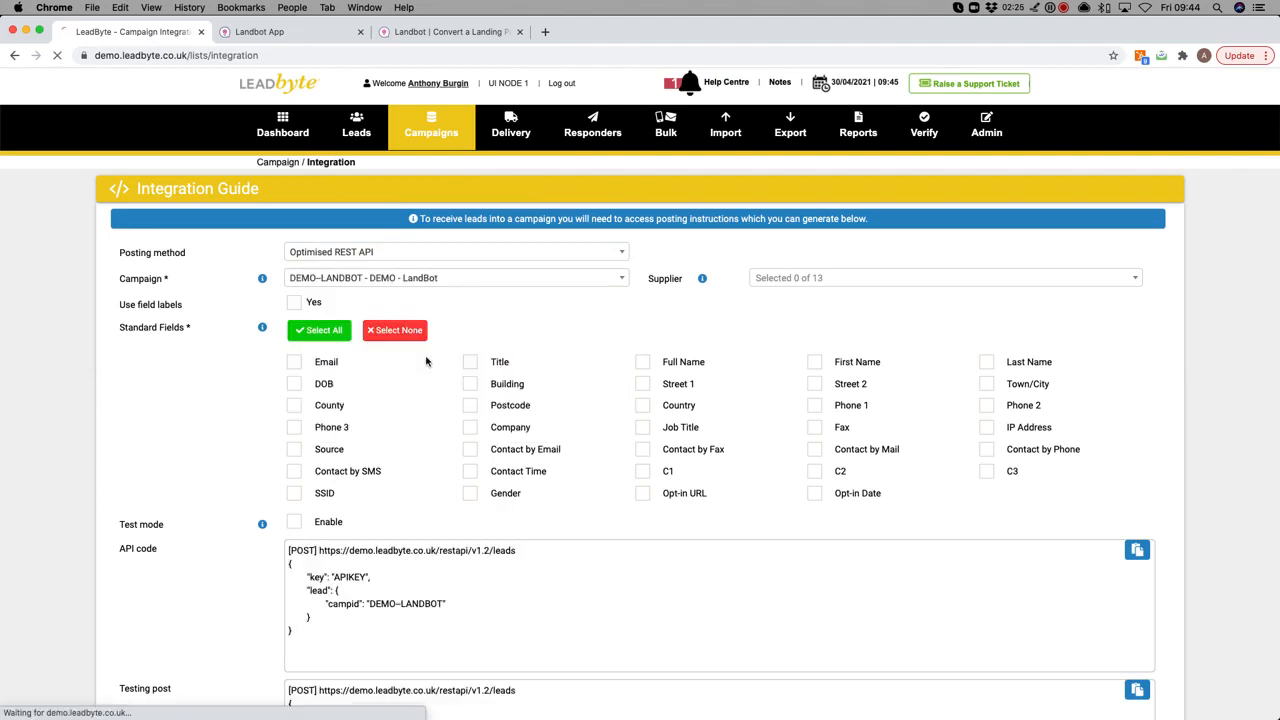
pyautogui.click(790, 280)
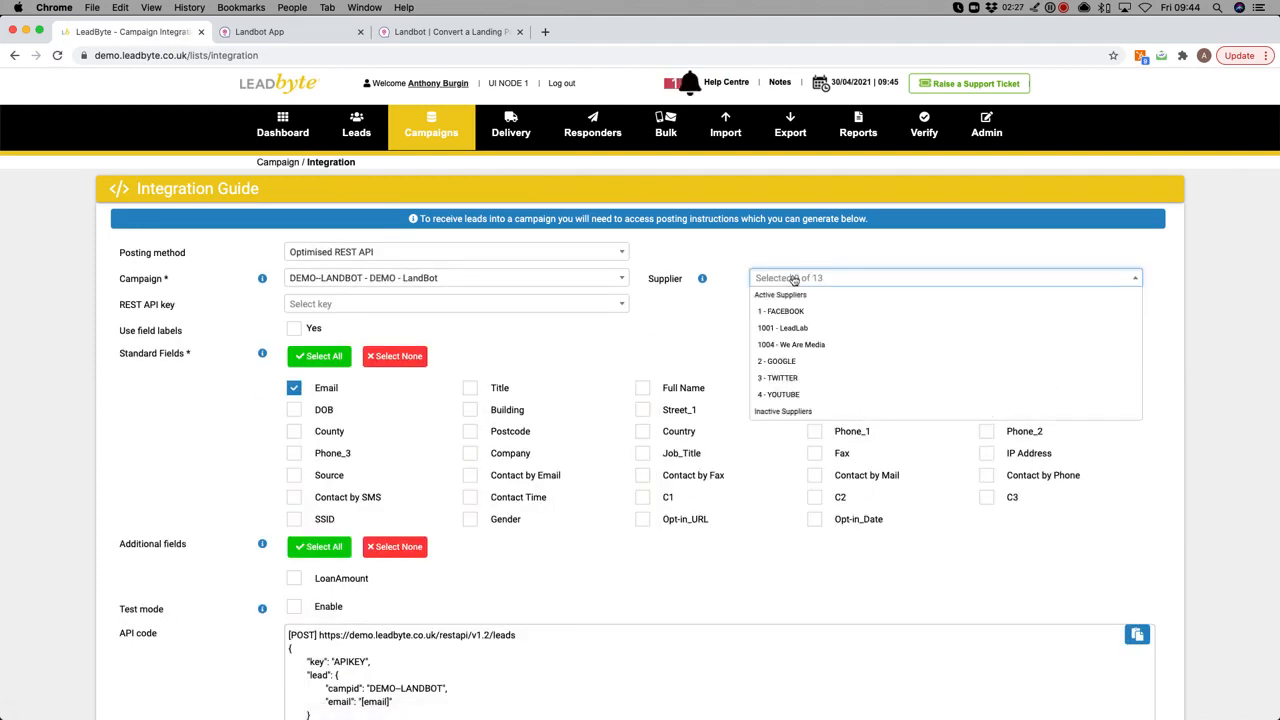
pyautogui.click(793, 312)
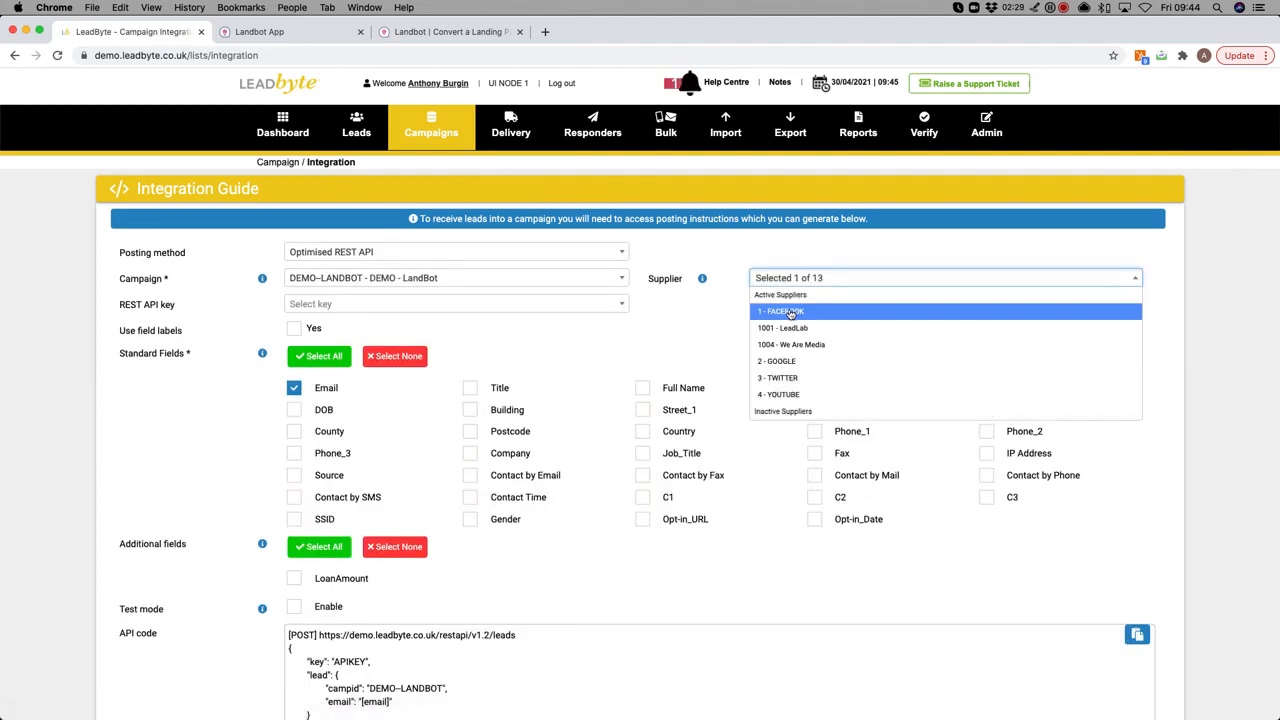
pyautogui.click(725, 253)
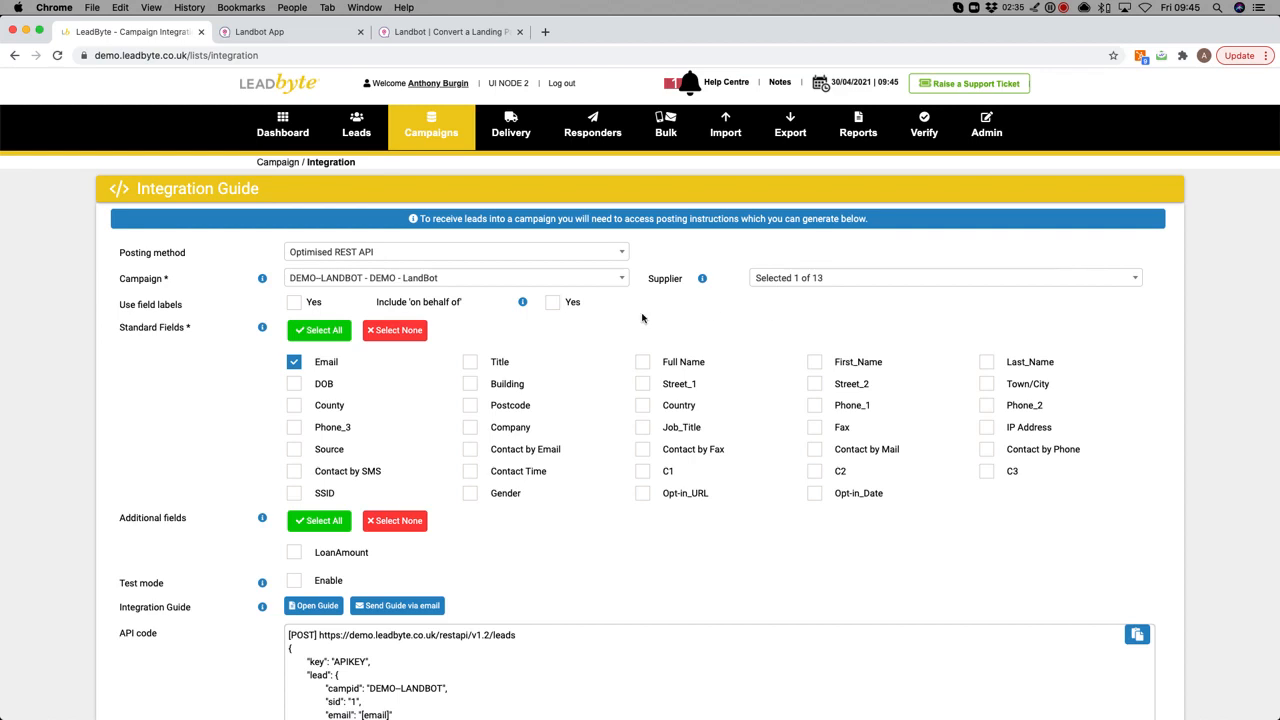
# Select the leads posting URL, sample lead JSON body and testing API key, then return to Landbot.
pyautogui.scroll(-5, 586, 366)
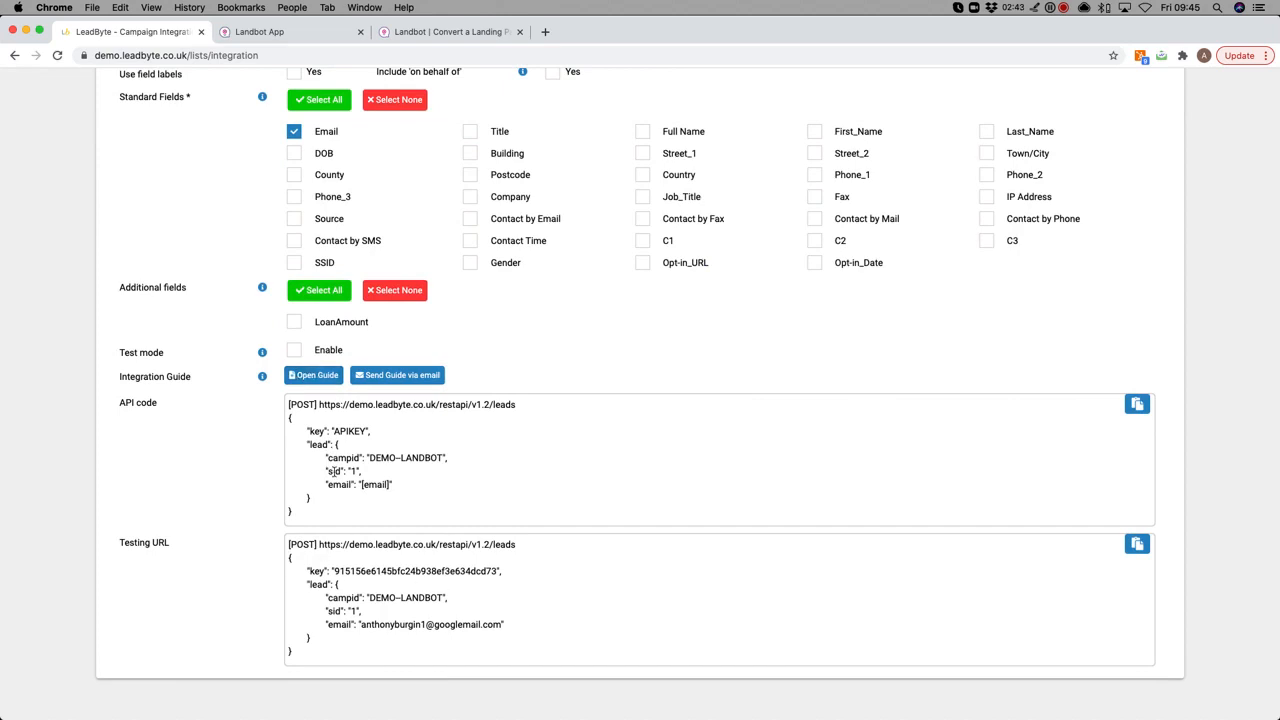
pyautogui.moveTo(320, 404); pyautogui.dragTo(534, 406)
pyautogui.moveTo(287, 424); pyautogui.dragTo(314, 515)
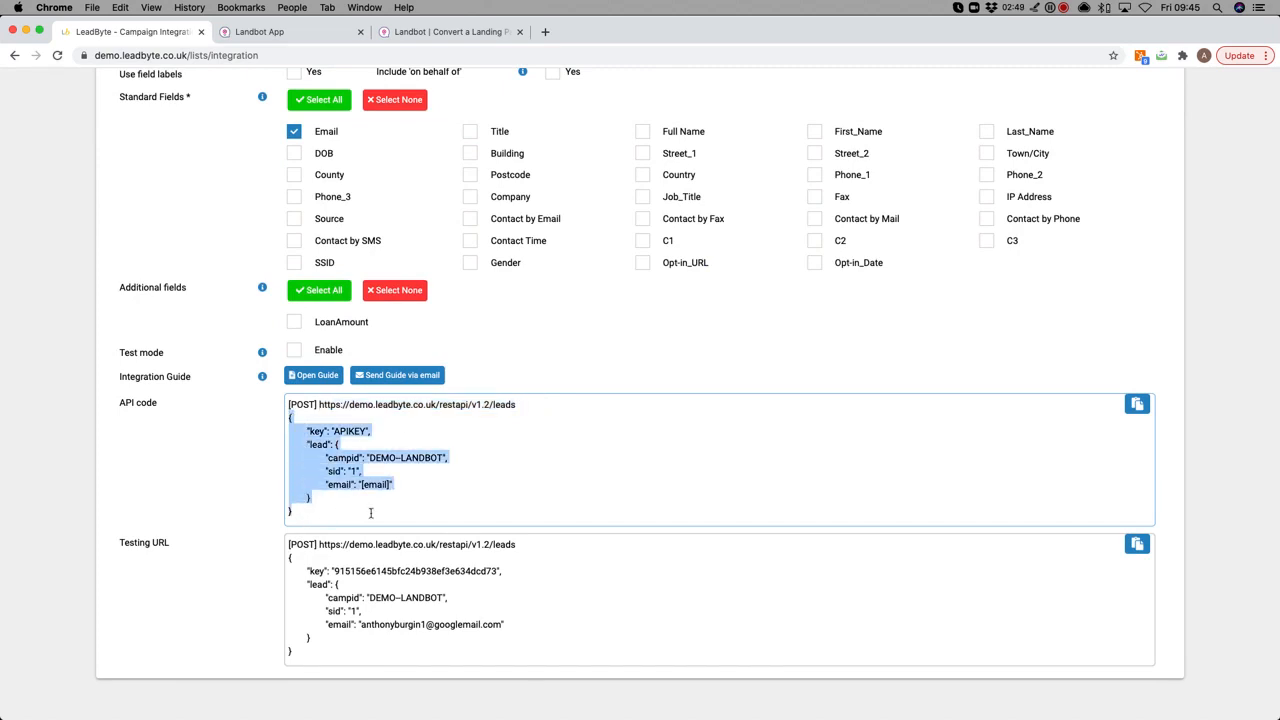
pyautogui.click(399, 597)
pyautogui.moveTo(333, 571); pyautogui.dragTo(500, 572)
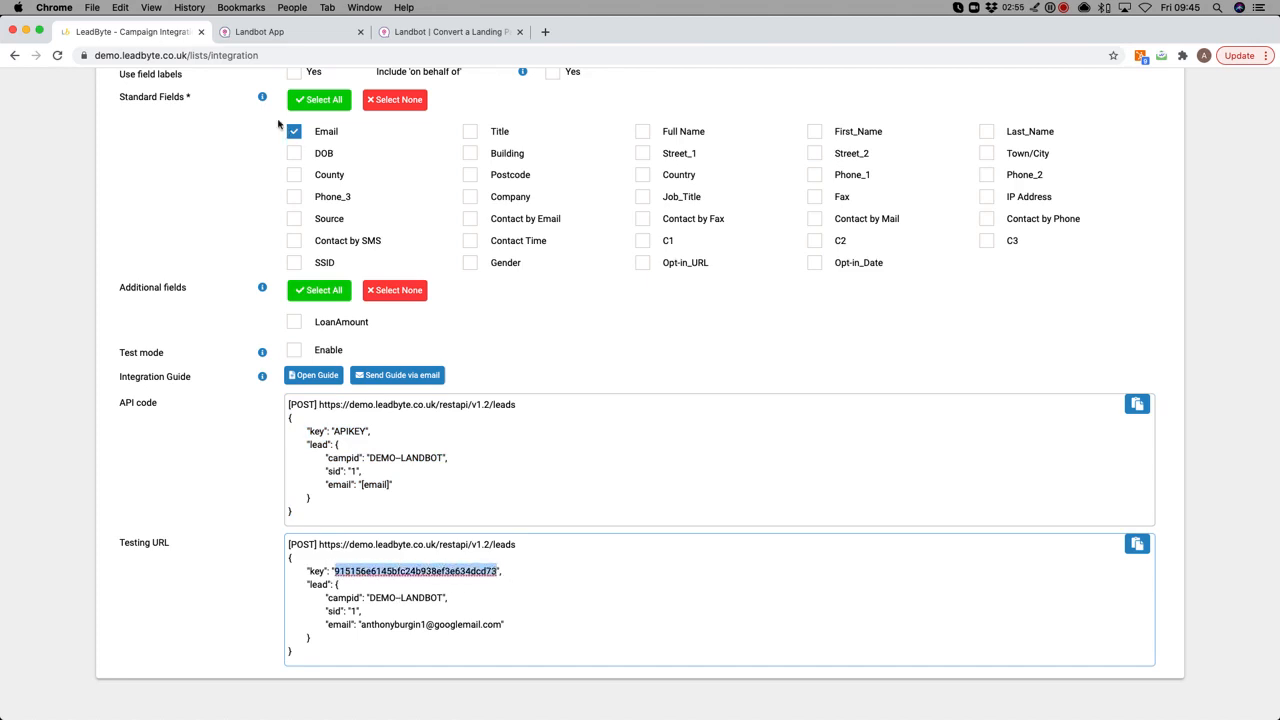
pyautogui.click(262, 32)
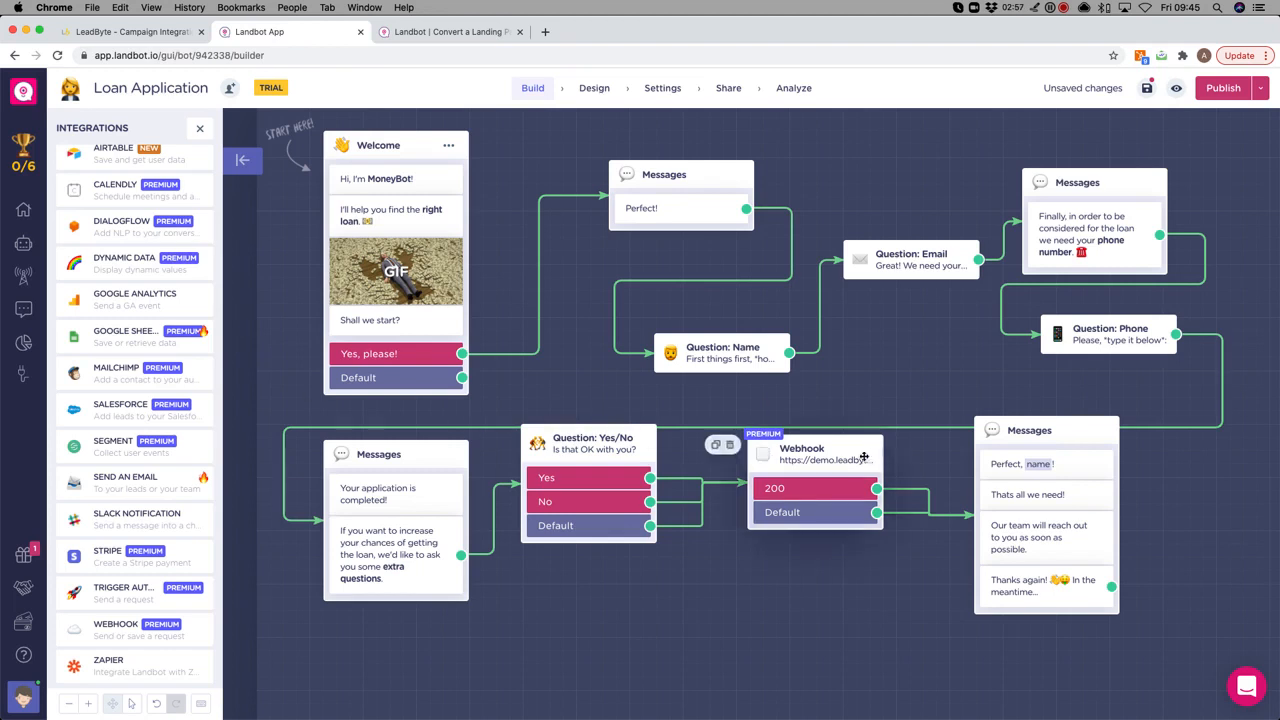
# Check the Webhook block's Request Body and Test Your Request values, then go to the MoneyBot chat page.
pyautogui.click(805, 455)
pyautogui.scroll(-10, 272, 371)
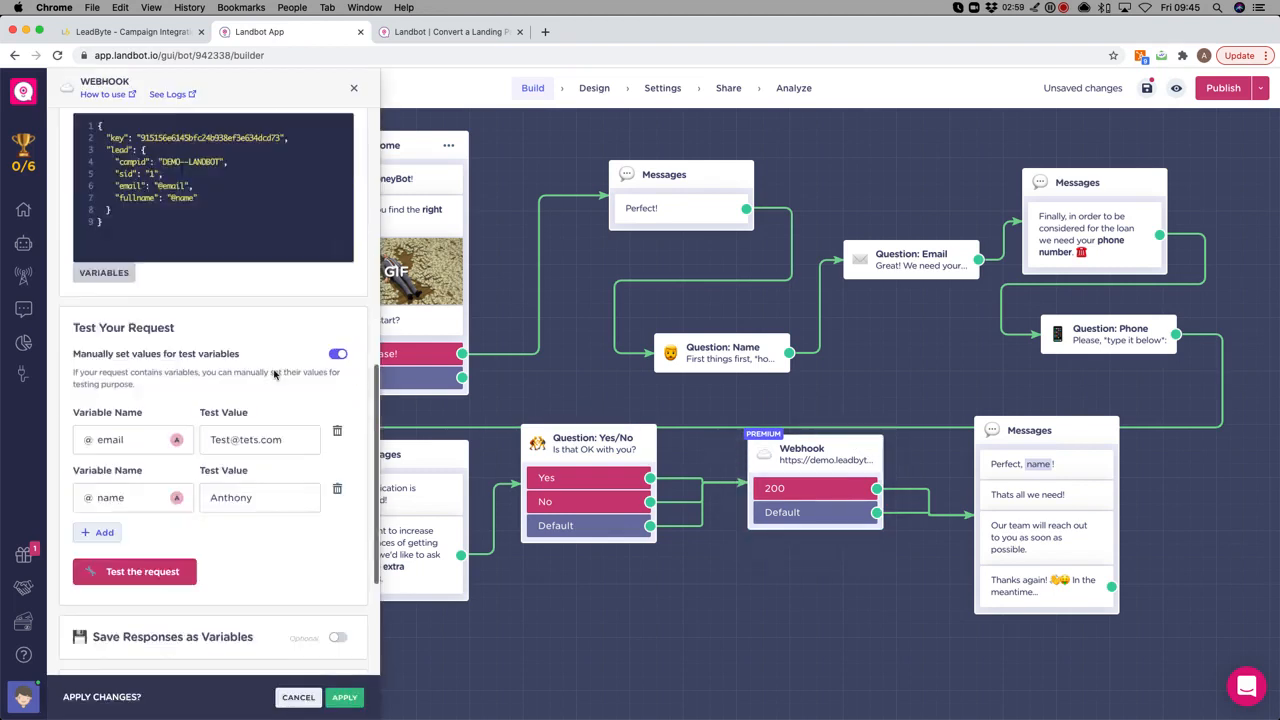
pyautogui.scroll(4, 271, 350)
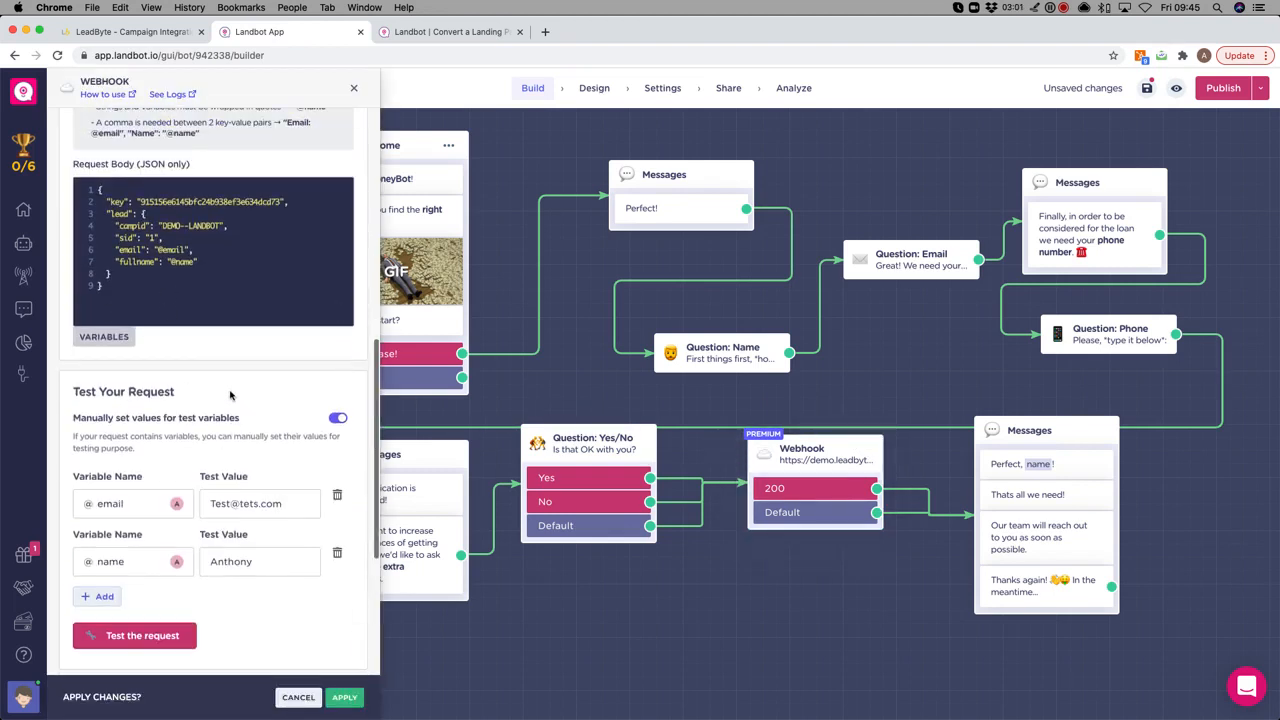
pyautogui.scroll(2, 392, 358)
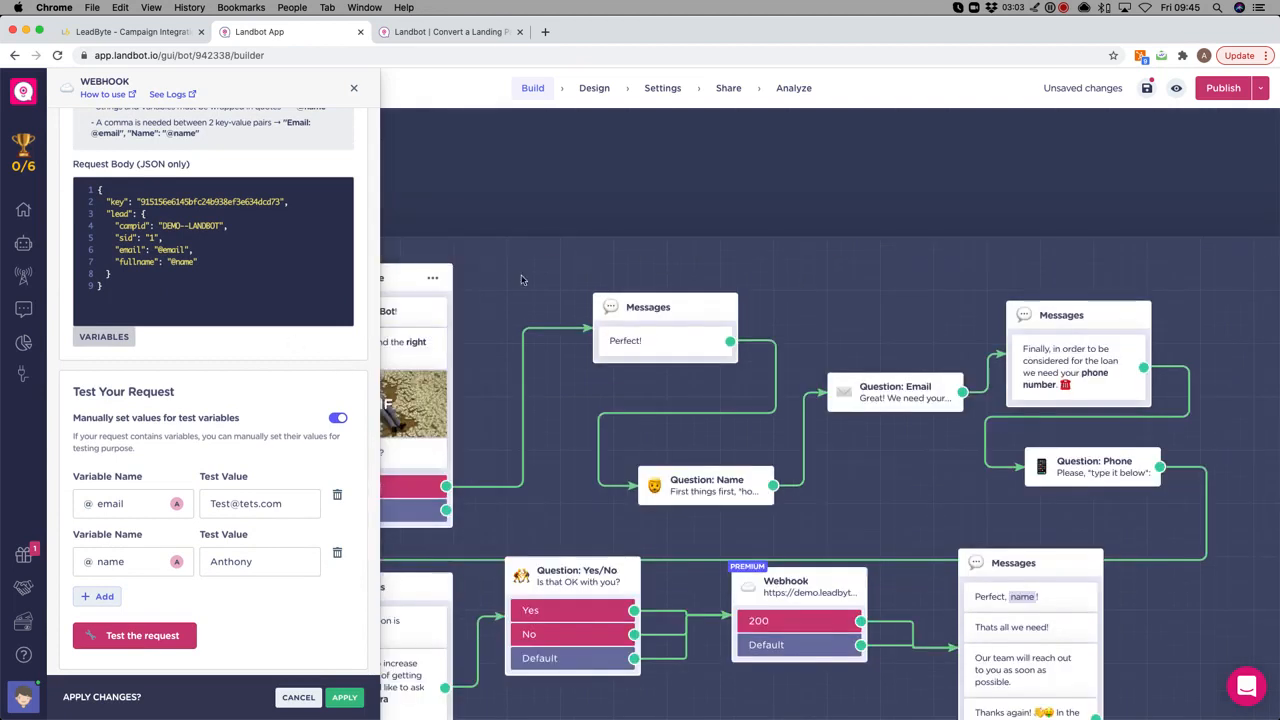
pyautogui.click(436, 35)
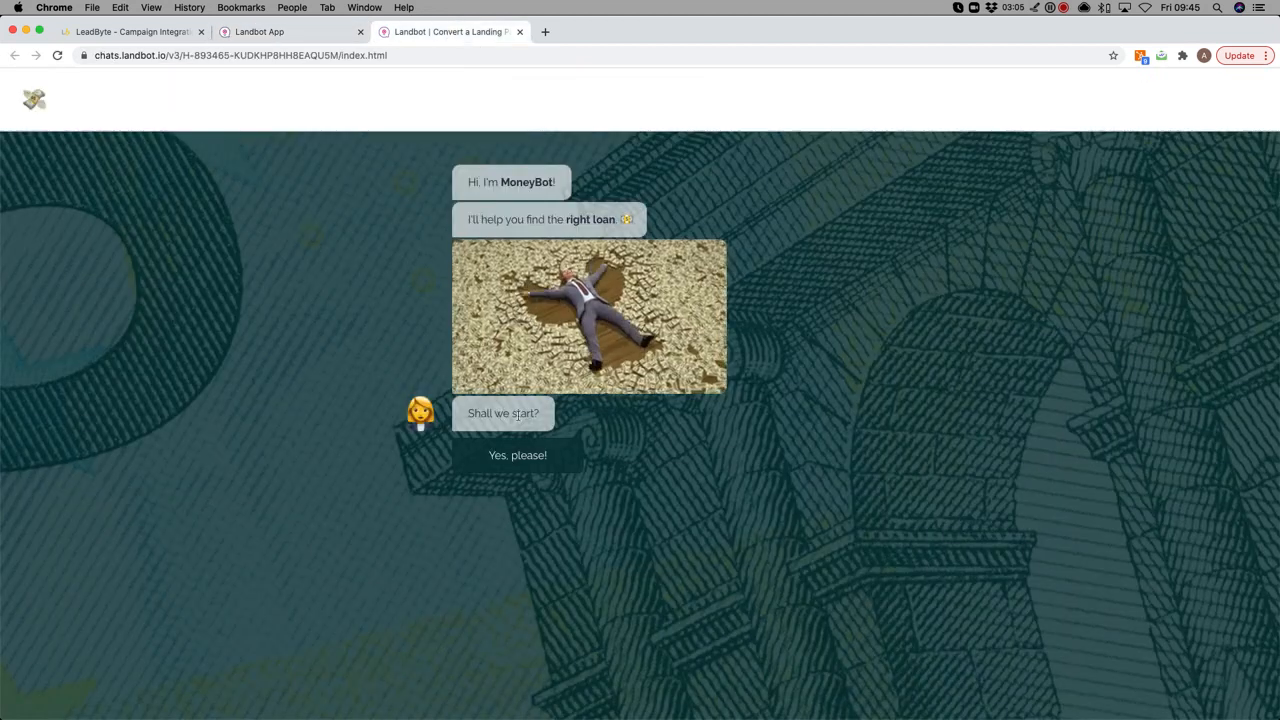
# Start the MoneyBot chat with 'Yes, please', submit a test name, email and phone, then switch to LeadByte.
pyautogui.click(523, 462)
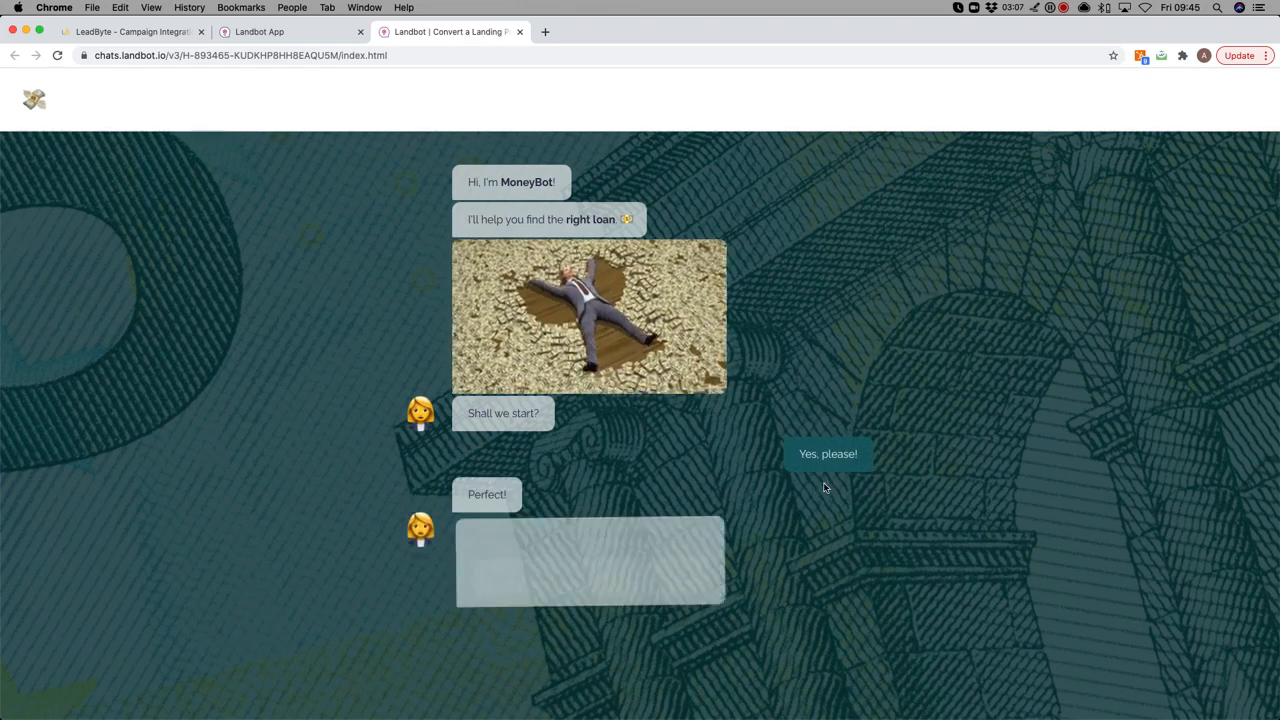
pyautogui.write('Ant')
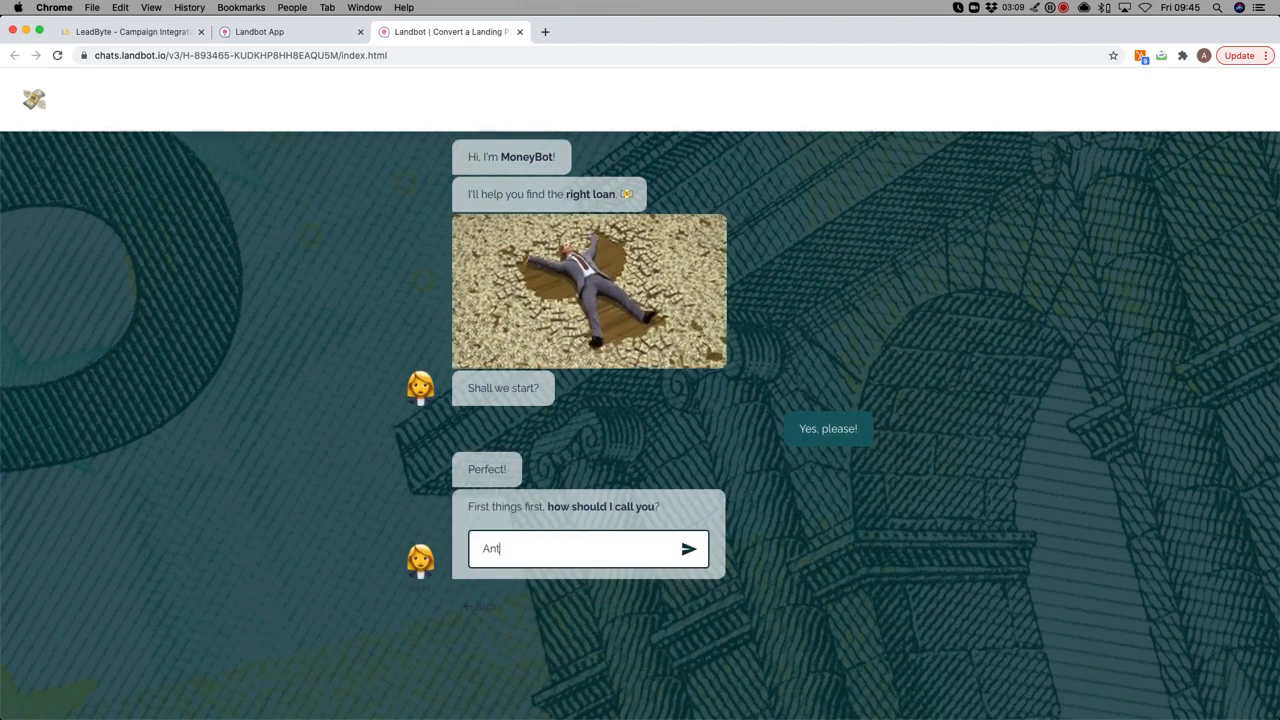
pyautogui.click(689, 552)
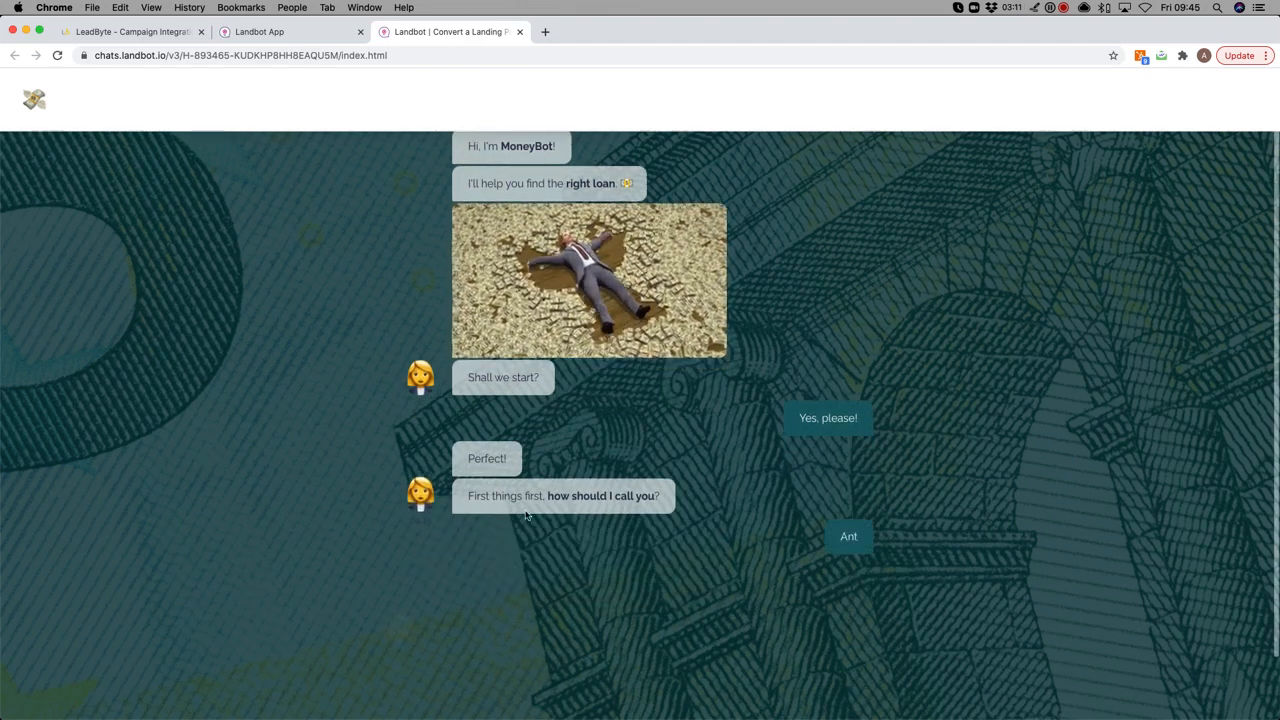
pyautogui.write('tes')
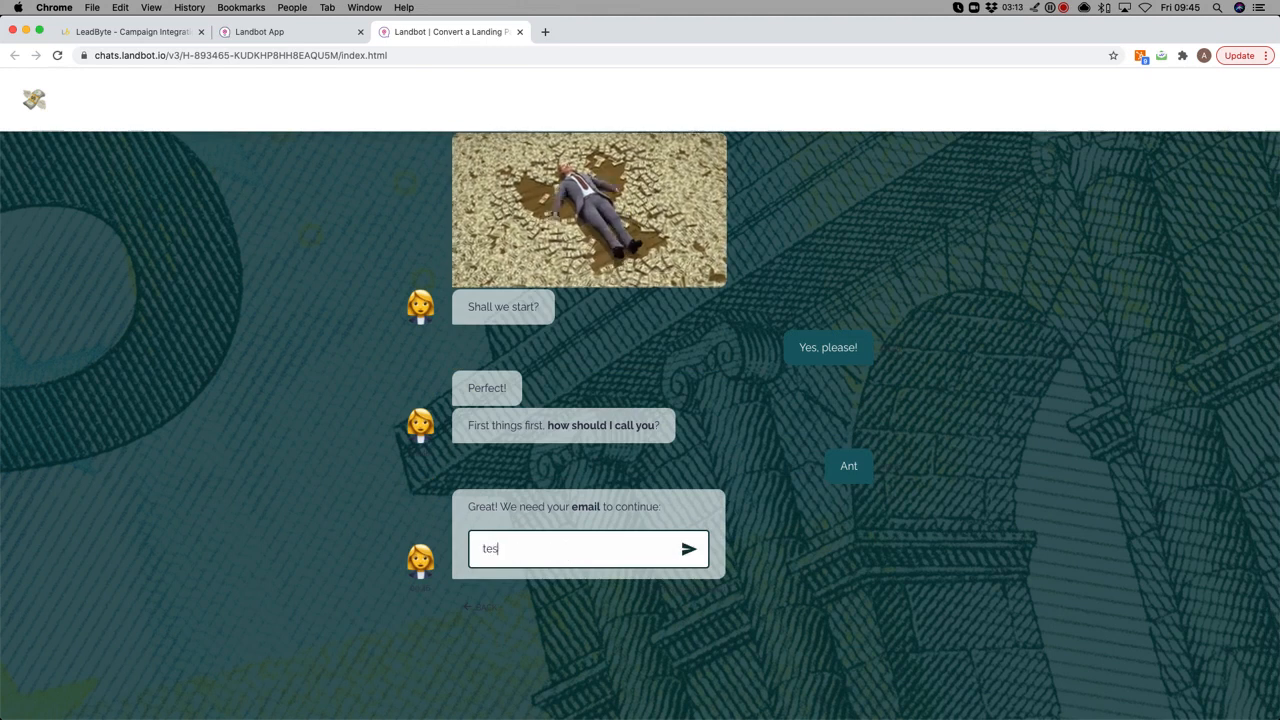
pyautogui.write('t123@test.com')
pyautogui.click(689, 549)
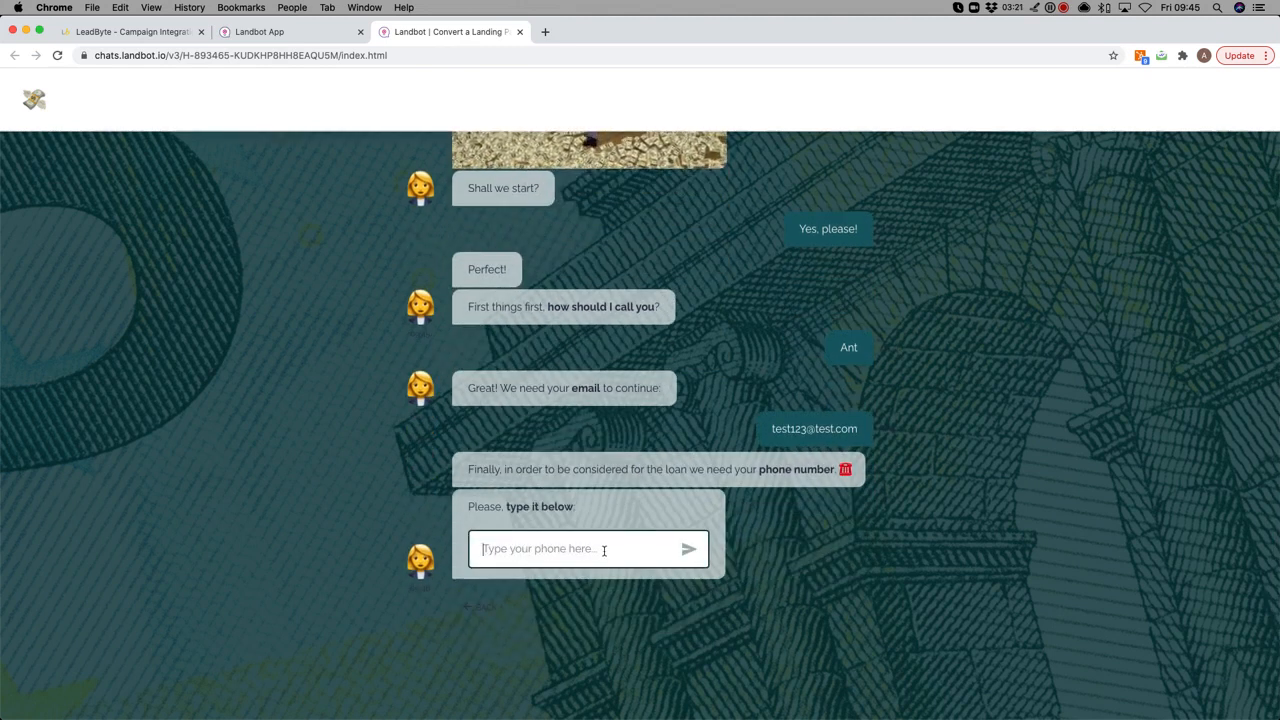
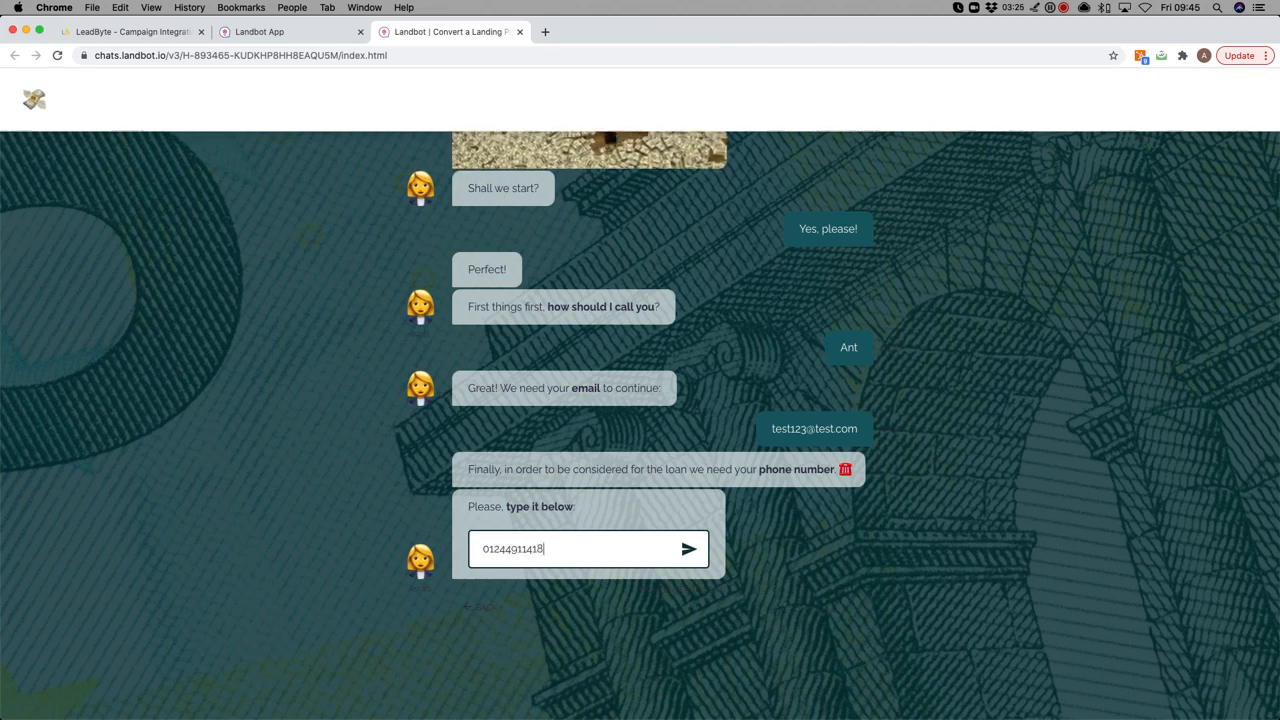
pyautogui.click(689, 549)
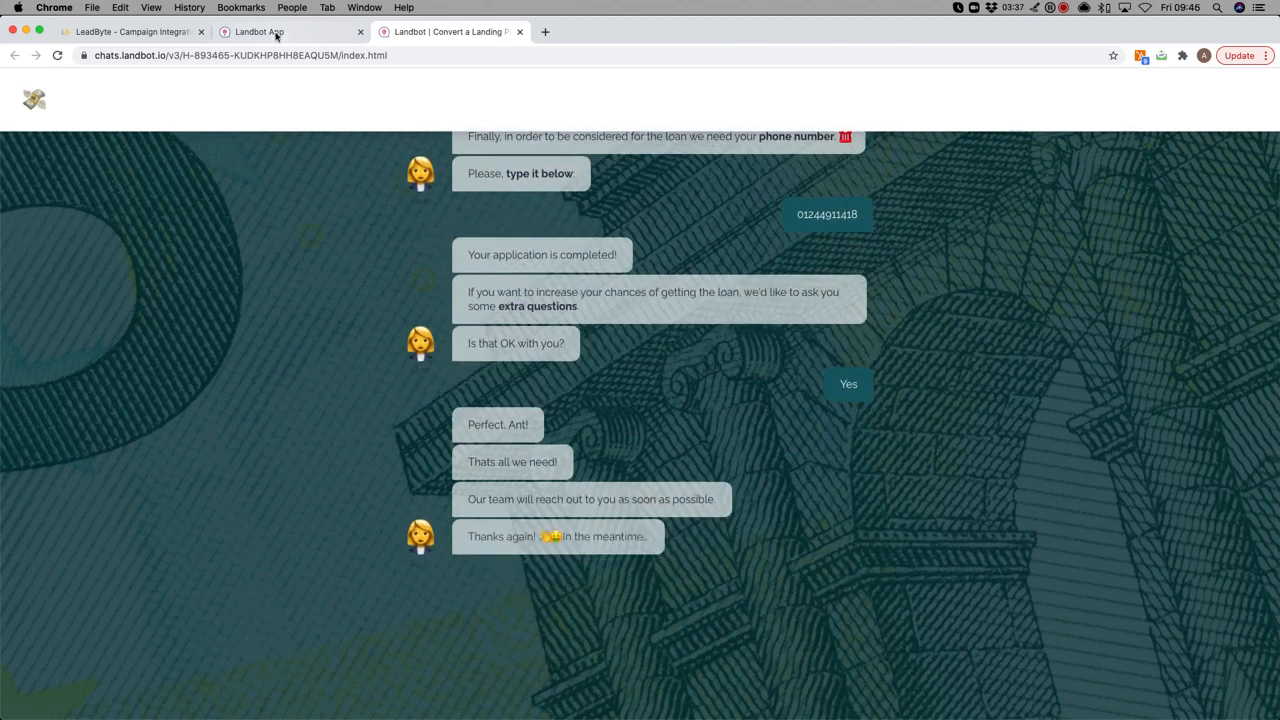
pyautogui.click(130, 31)
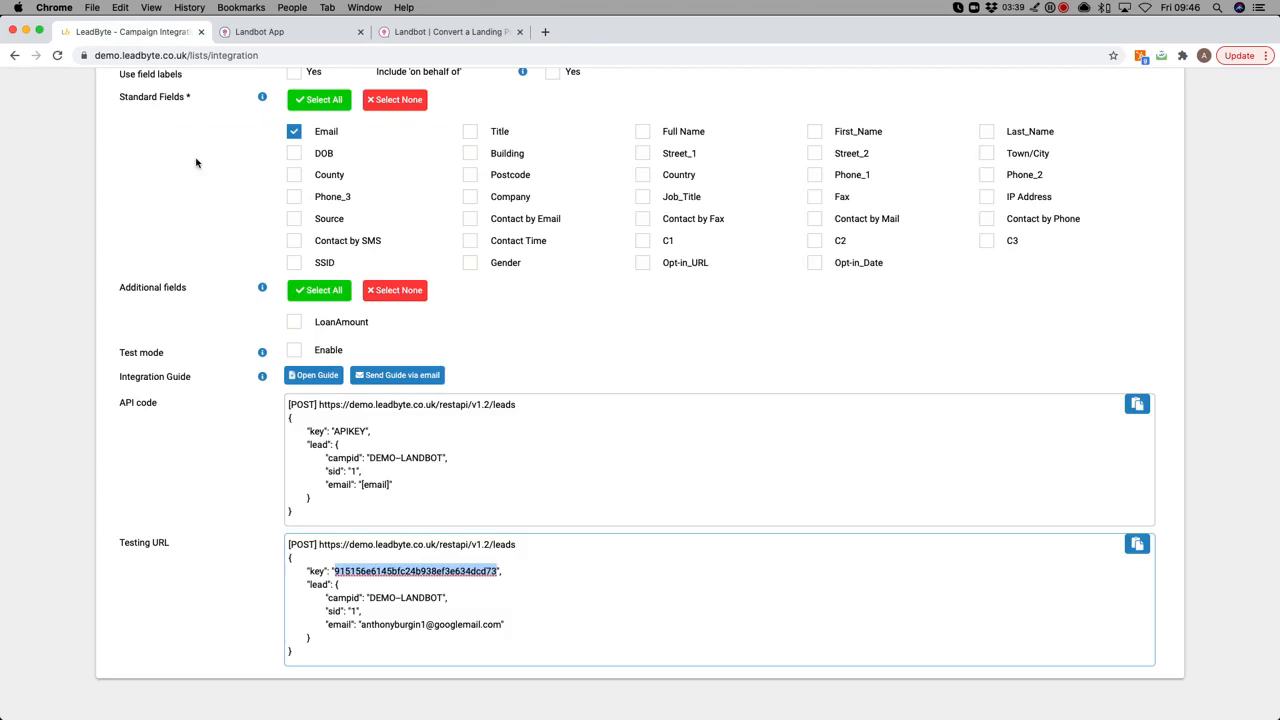
pyautogui.scroll(5, 196, 163)
# Search LeadByte leads and open the newest lead to confirm its email, full name and LoanAmount 100.
pyautogui.moveTo(357, 128)
pyautogui.click(366, 163)
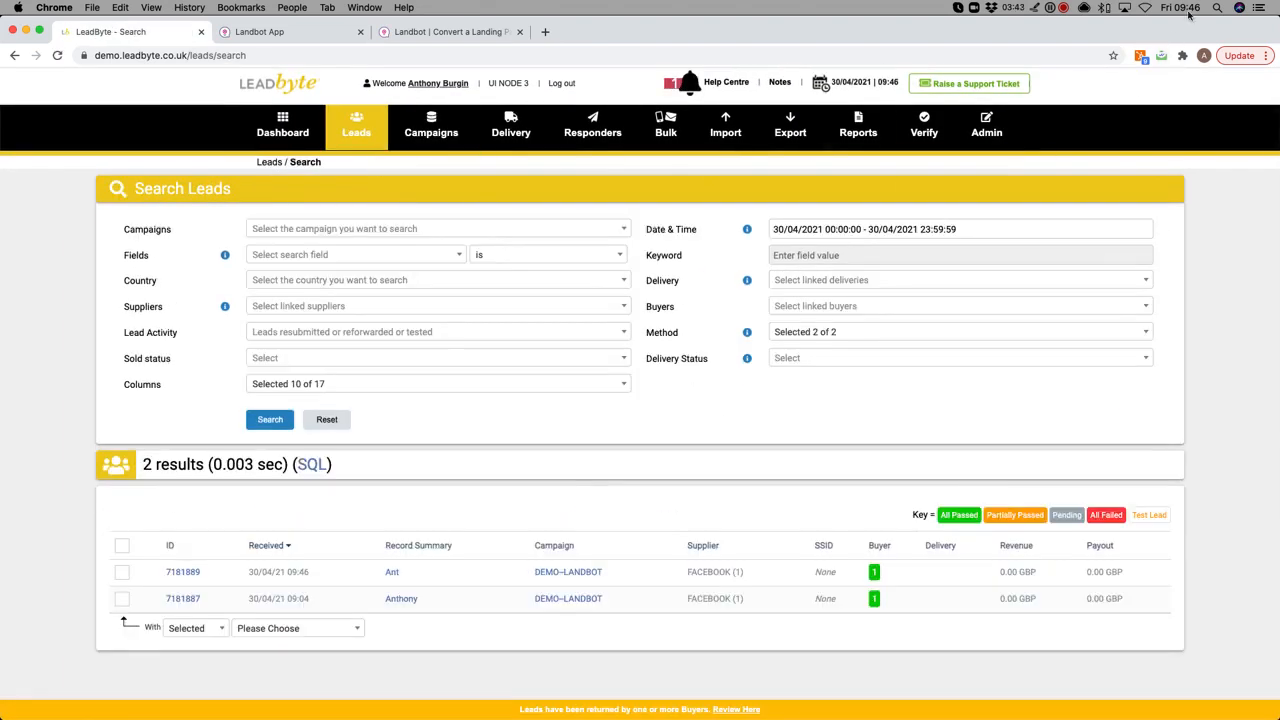
pyautogui.doubleClick(297, 572)
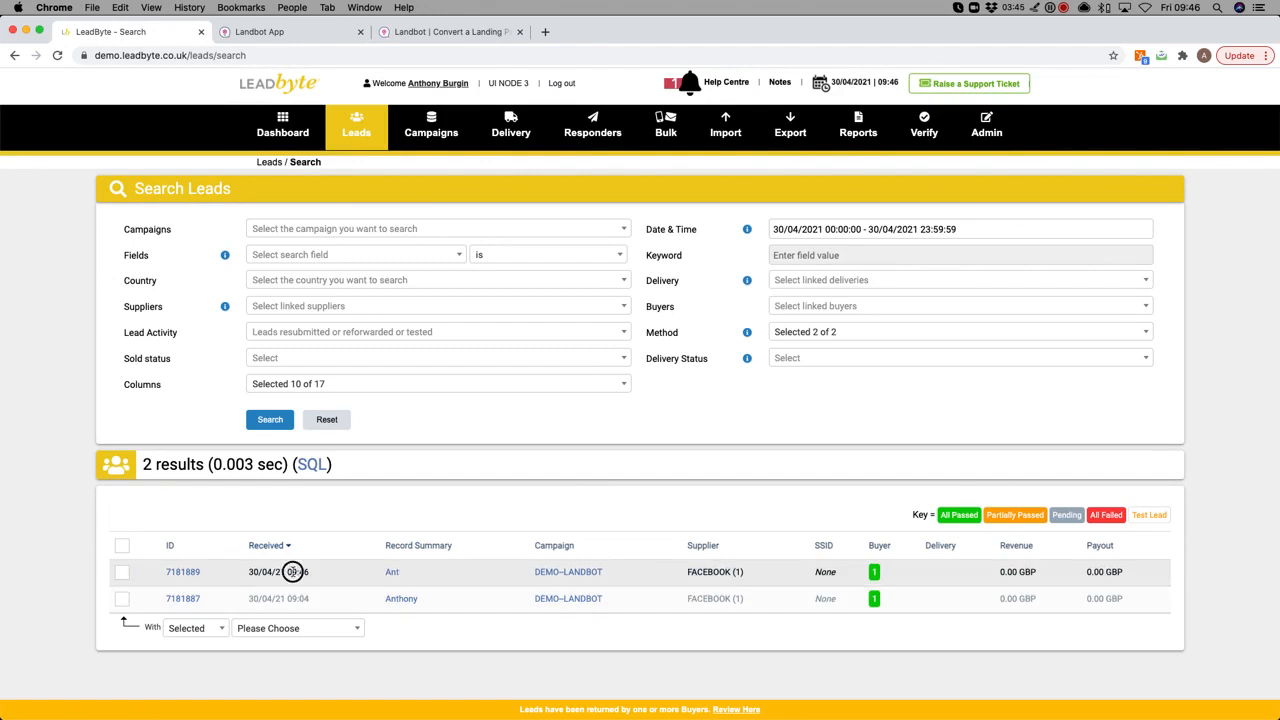
pyautogui.click(392, 573)
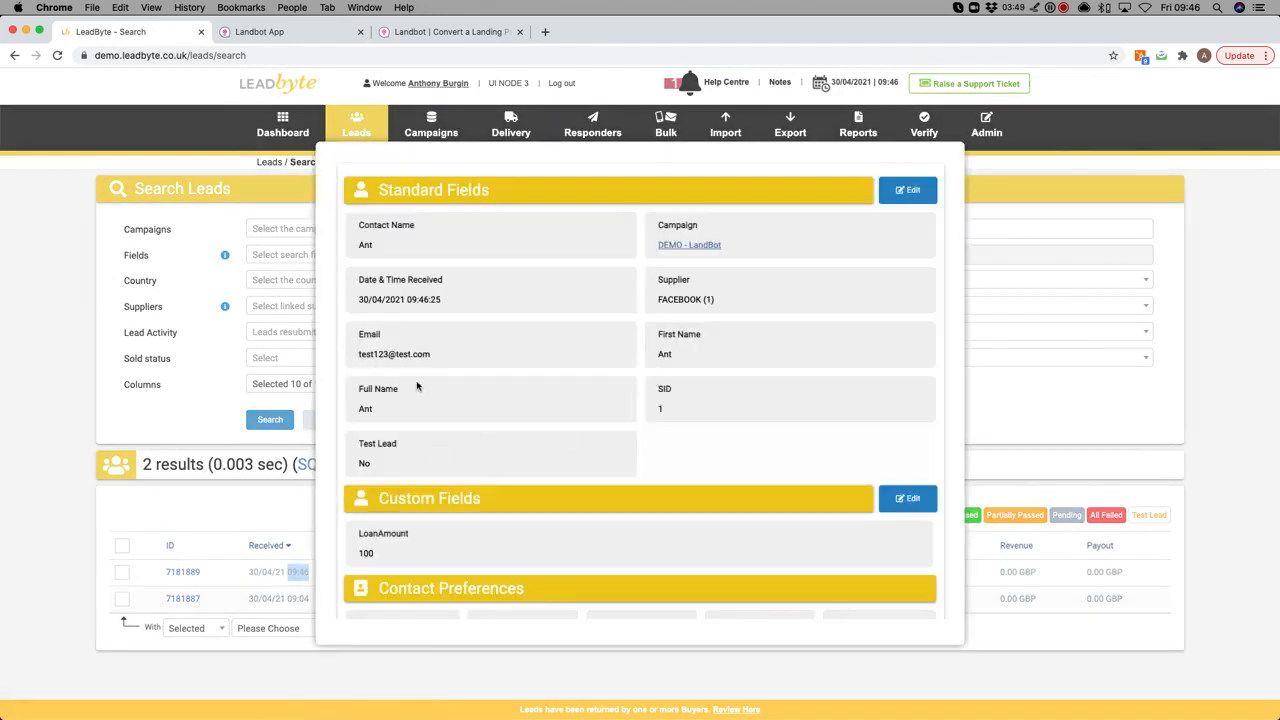
pyautogui.scroll(-5, 537, 442)
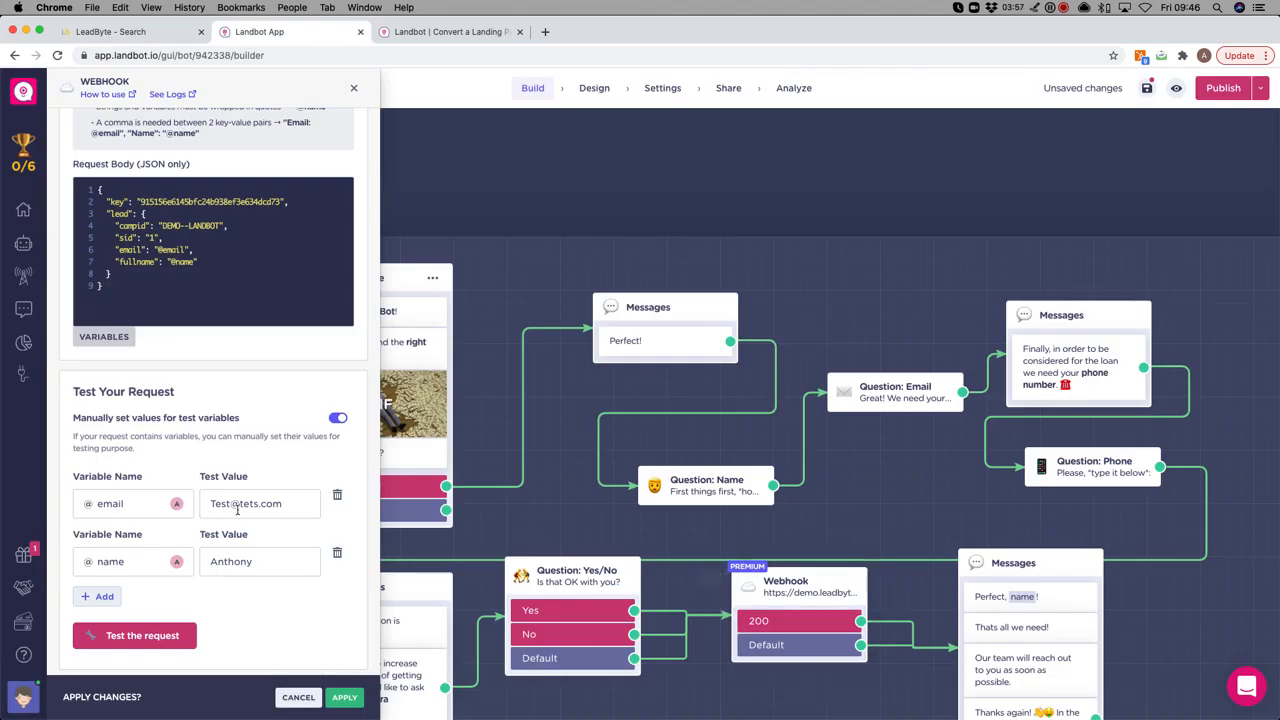
# Insert the OS variable on a new line after fullname in the Request Body.
pyautogui.click(212, 262)
pyautogui.press('Return')
pyautogui.scroll(-1, 115, 320)
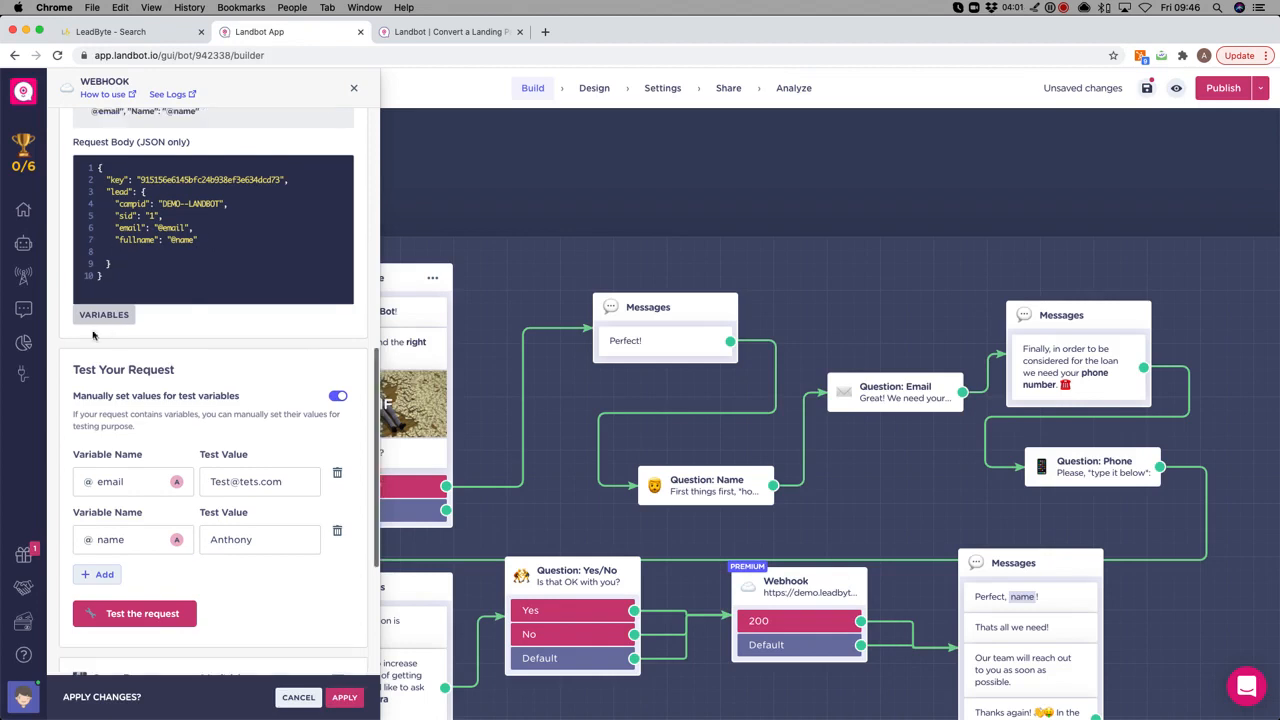
pyautogui.click(120, 315)
pyautogui.scroll(-5, 258, 410)
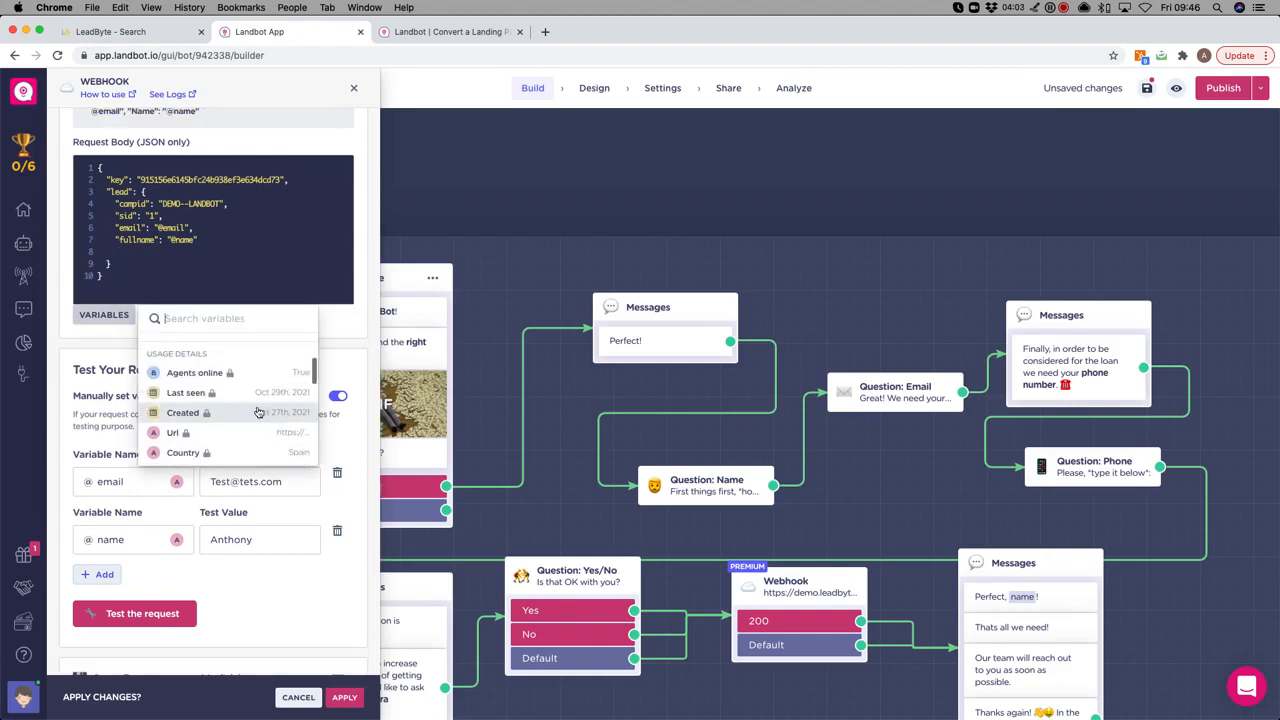
pyautogui.scroll(3, 257, 409)
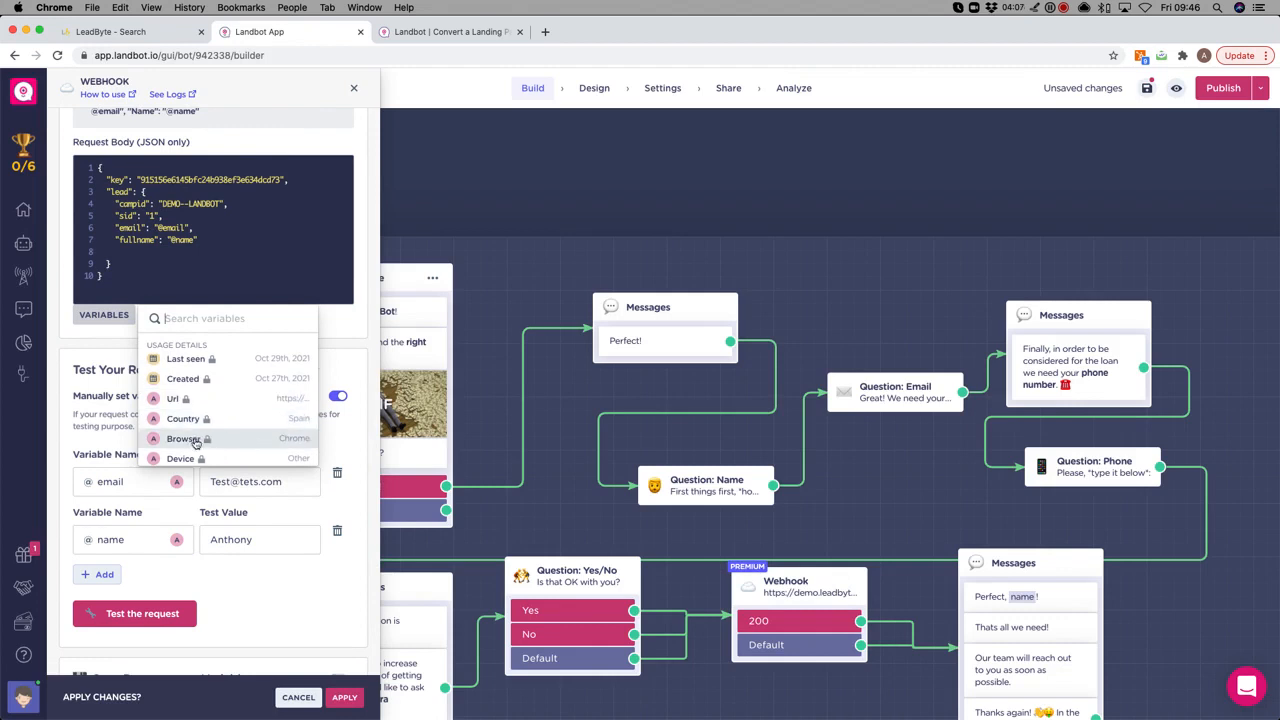
pyautogui.scroll(-2, 200, 405)
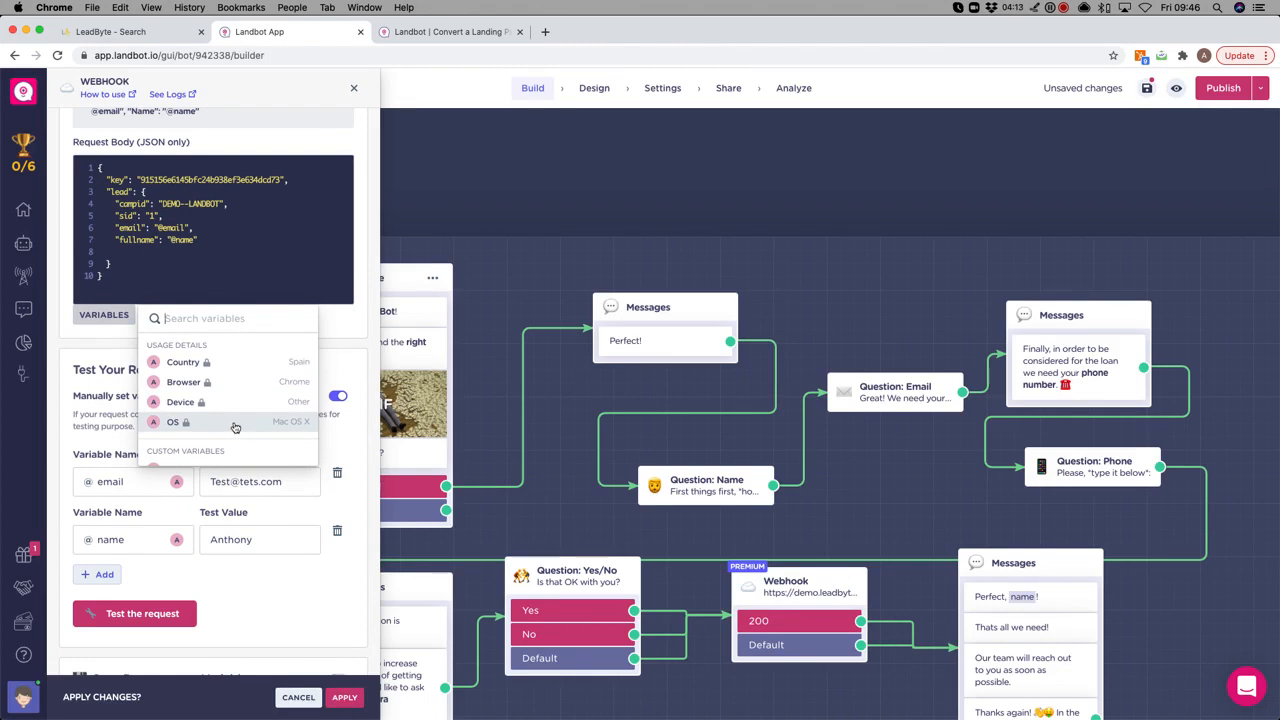
pyautogui.click(235, 426)
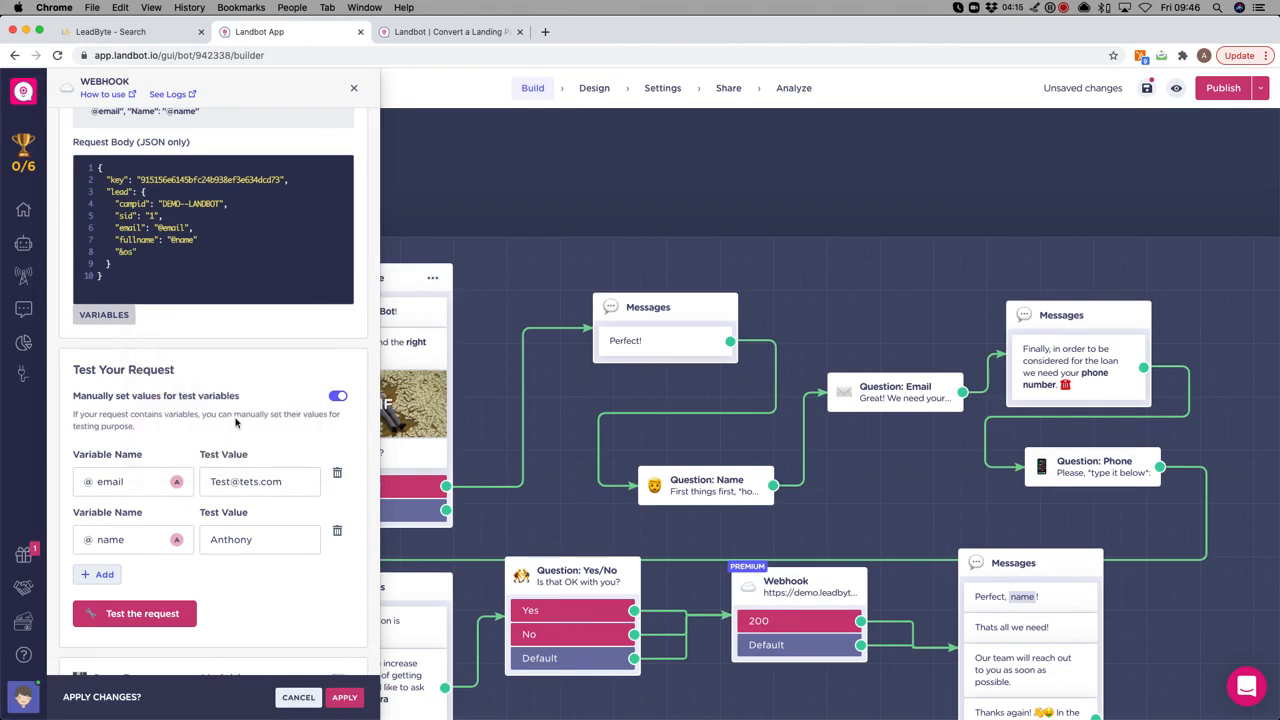
pyautogui.moveTo(200, 240); pyautogui.dragTo(80, 242)
pyautogui.hotkey('ctrl', 'c')
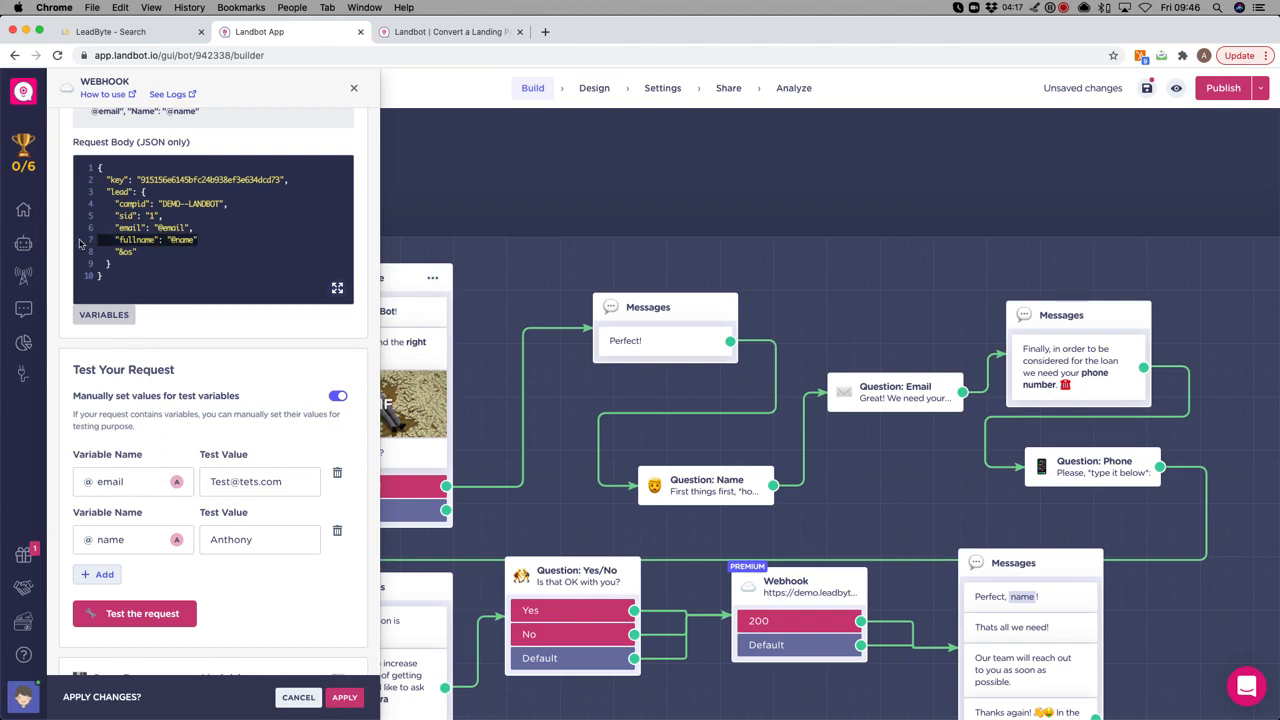
pyautogui.press('Right')
pyautogui.press('Return')
pyautogui.hotkey('ctrl', 'v')
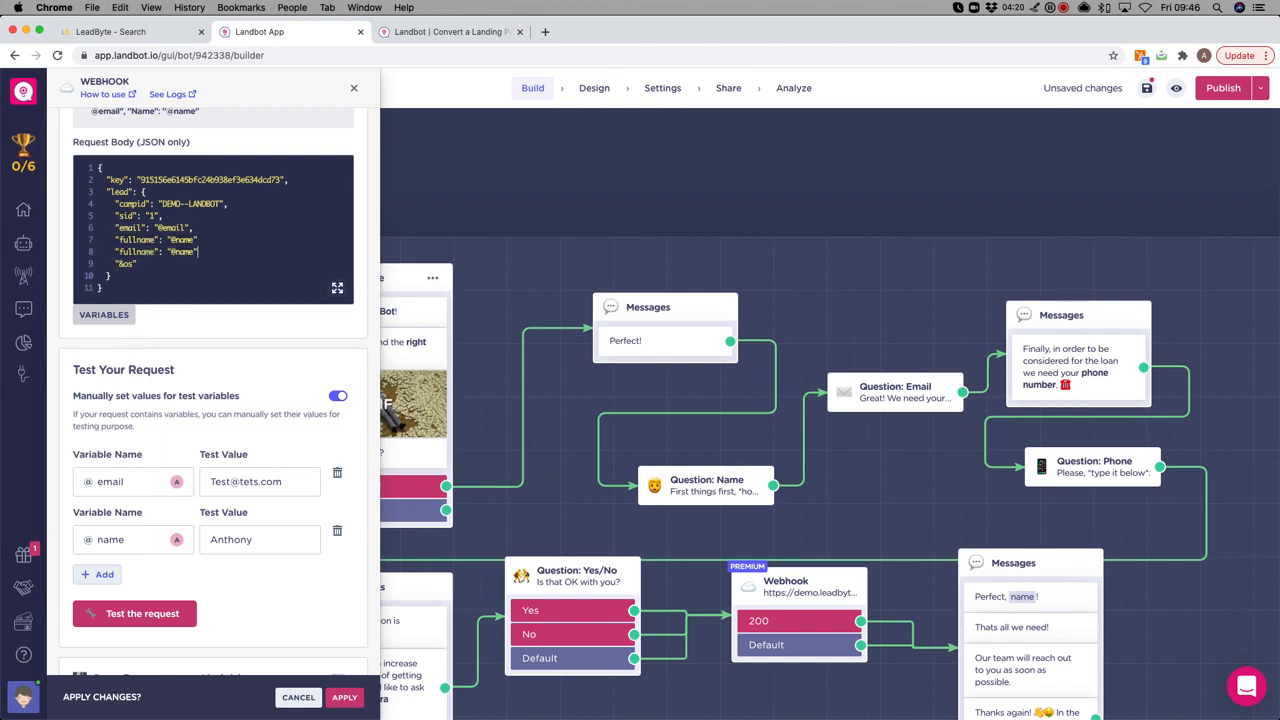
pyautogui.click(202, 240)
pyautogui.write(',')
pyautogui.doubleClick(143, 253)
pyautogui.write('c1": "@os')
pyautogui.moveTo(152, 262); pyautogui.dragTo(82, 265)
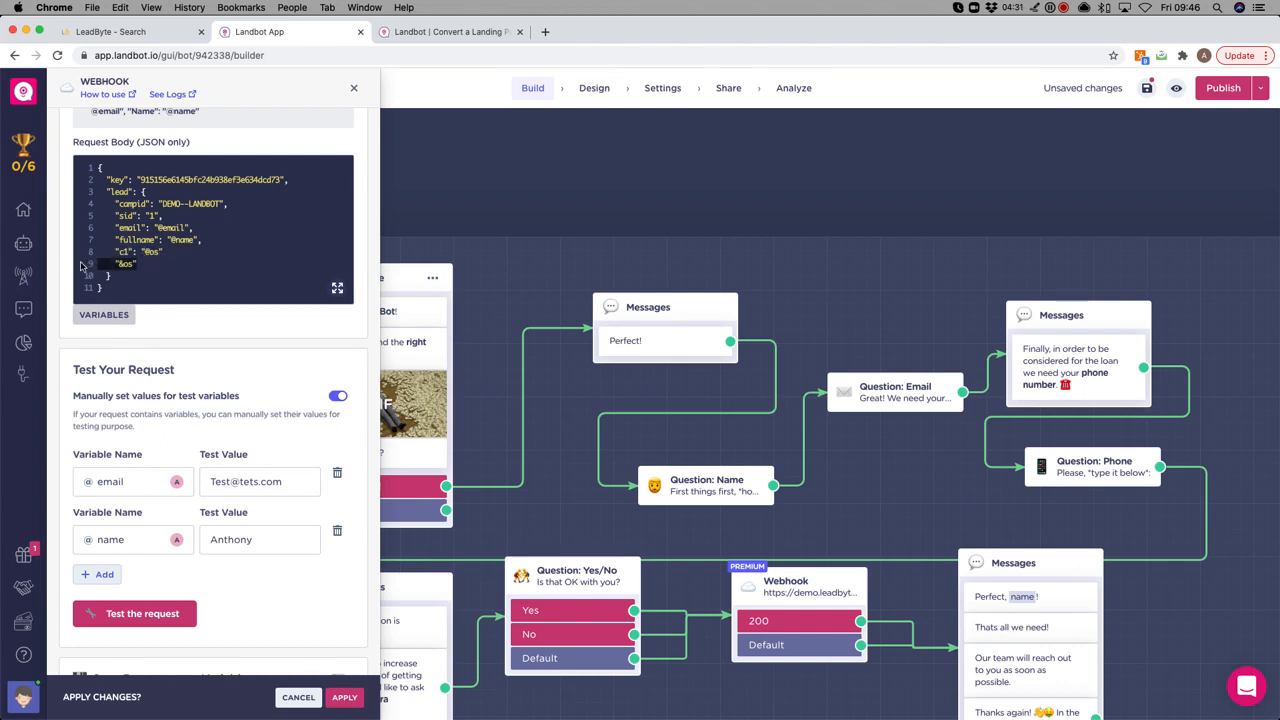
pyautogui.press('BackSpace')
pyautogui.press('BackSpace')
# Close the Webhook panel and discard the unsaved request-body edits.
pyautogui.click(353, 88)
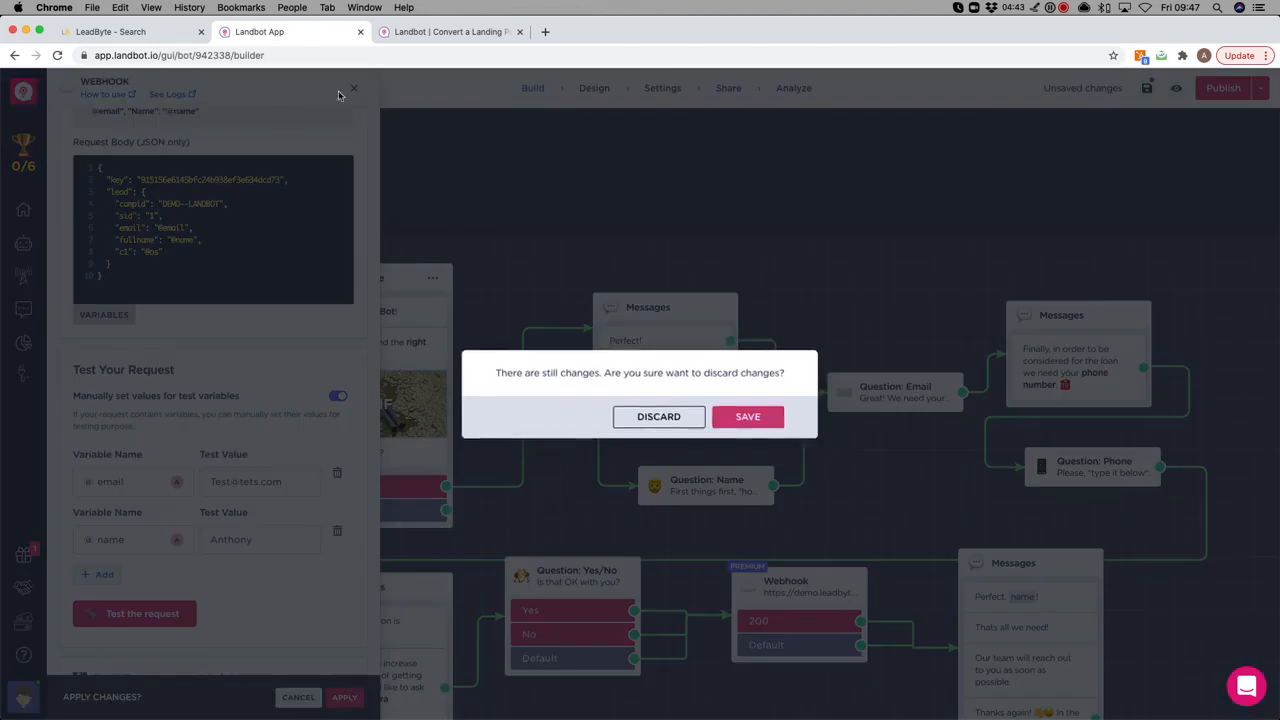
pyautogui.click(679, 418)
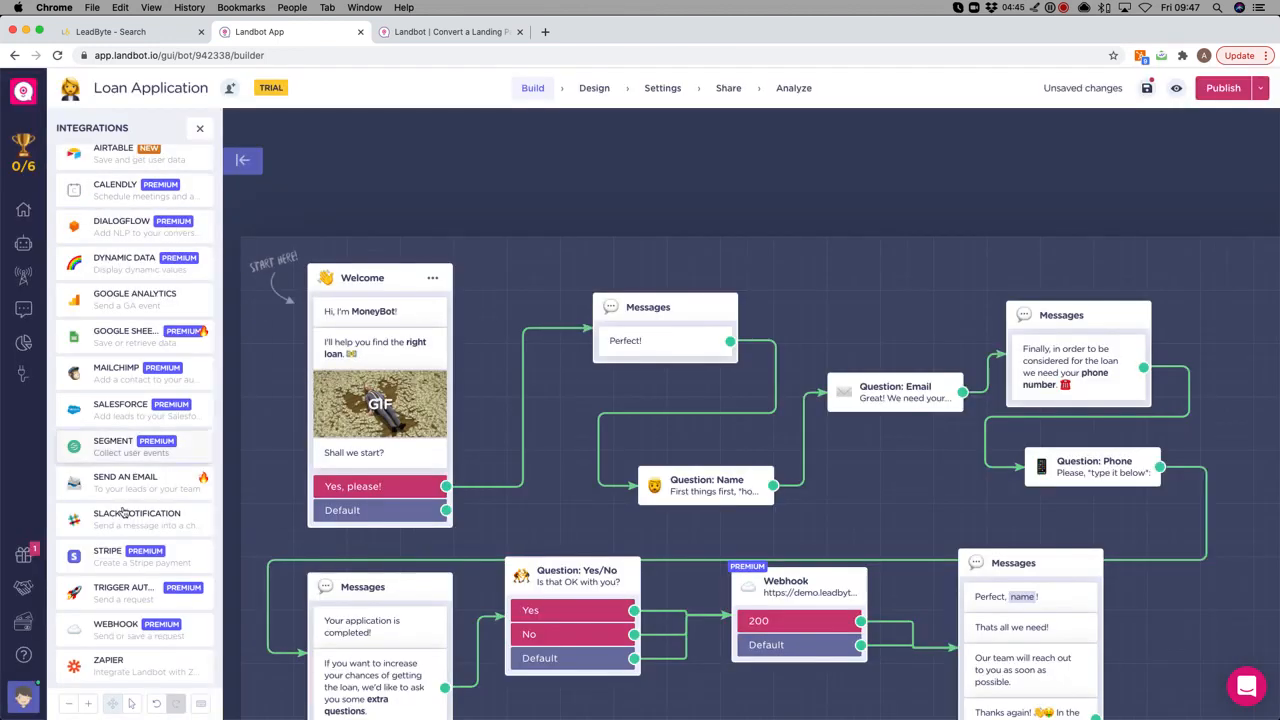
pyautogui.moveTo(165, 516)
pyautogui.moveTo(163, 633)
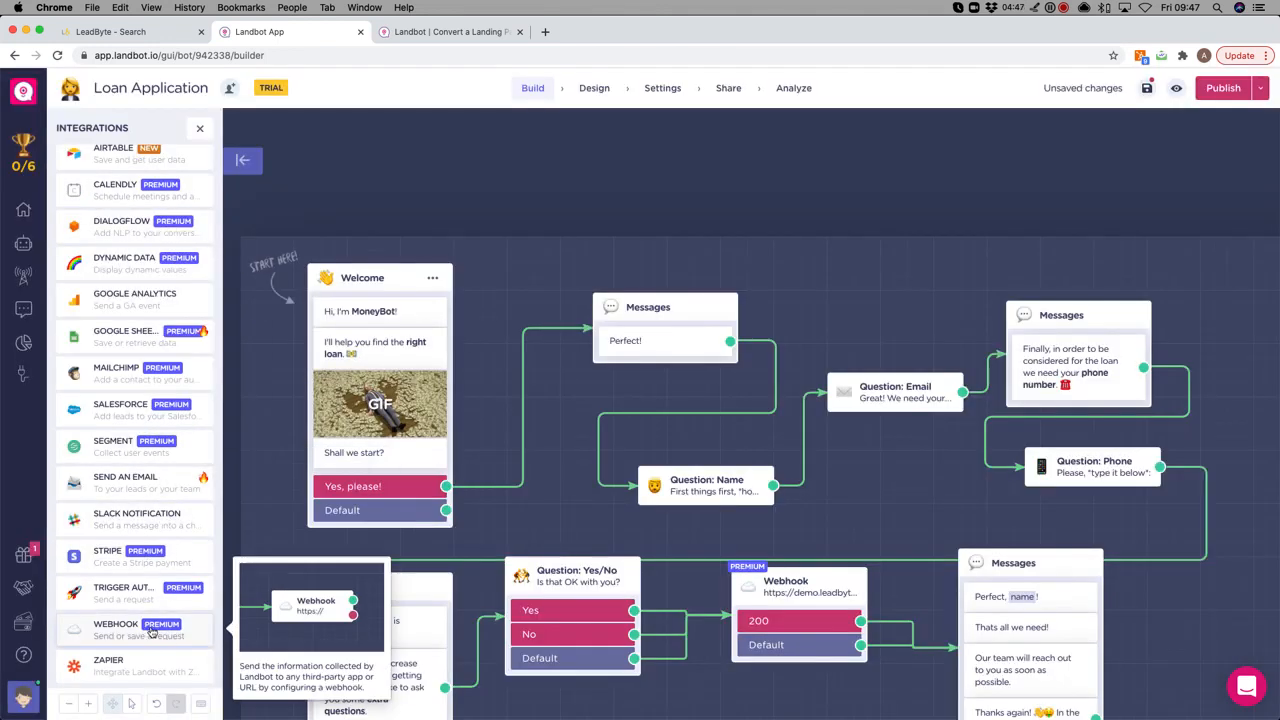